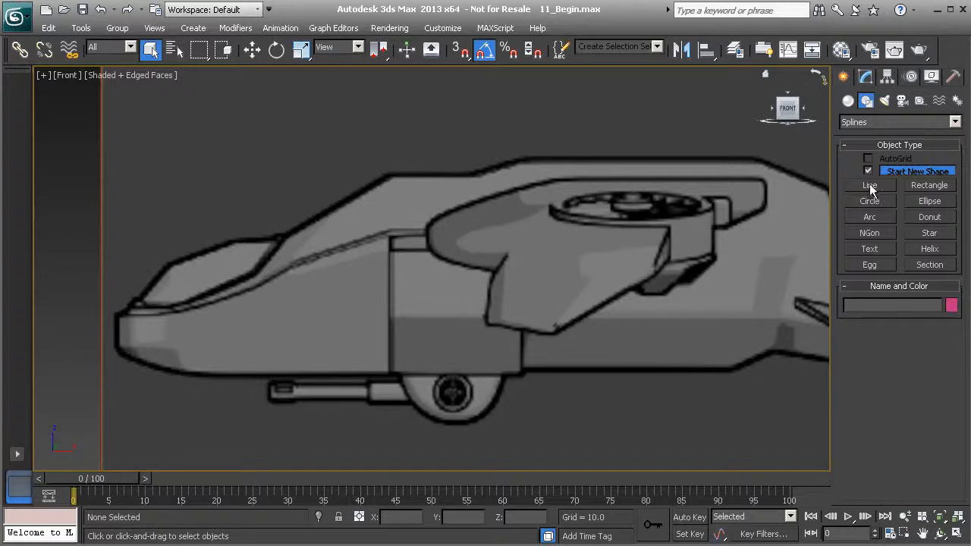
Trace the aircraft nose's upper edge with the Line tool, from the front tip along the cockpit's lower edge to the roof corner
{"action": "left_click", "coordinate": [870, 186]}
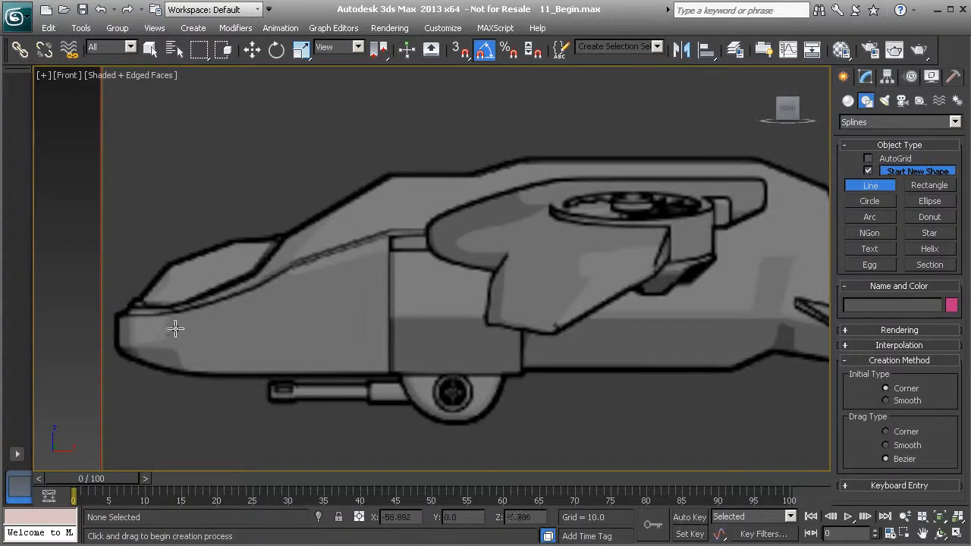
{"action": "scroll", "coordinate": [219, 303], "scroll_direction": "up", "scroll_amount": 3}
{"action": "scroll", "coordinate": [331, 284], "scroll_direction": "up", "scroll_amount": 2}
{"action": "middle_click_drag", "start_coordinate": [271, 297], "coordinate": [287, 308]}
{"action": "scroll", "coordinate": [334, 295], "scroll_direction": "down", "scroll_amount": 2}
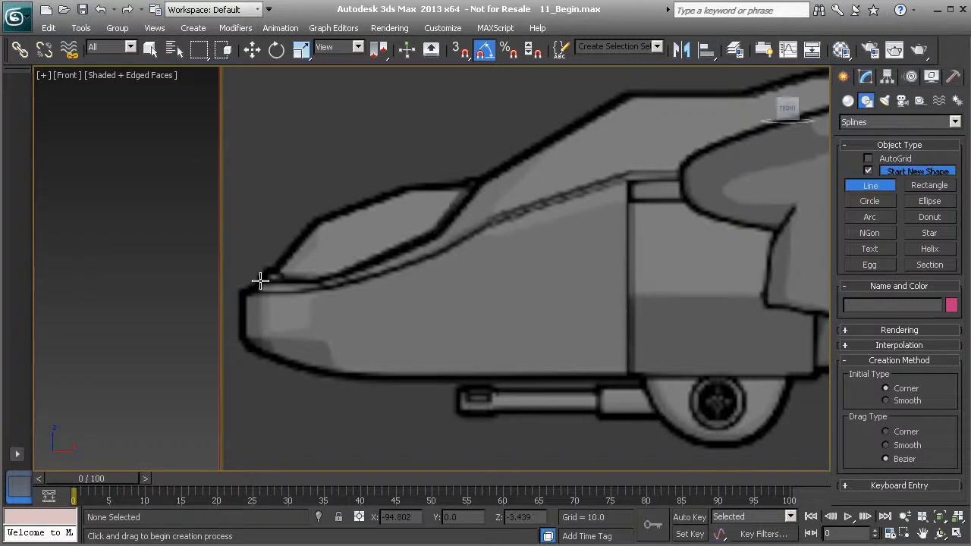
{"action": "left_click", "coordinate": [260, 281]}
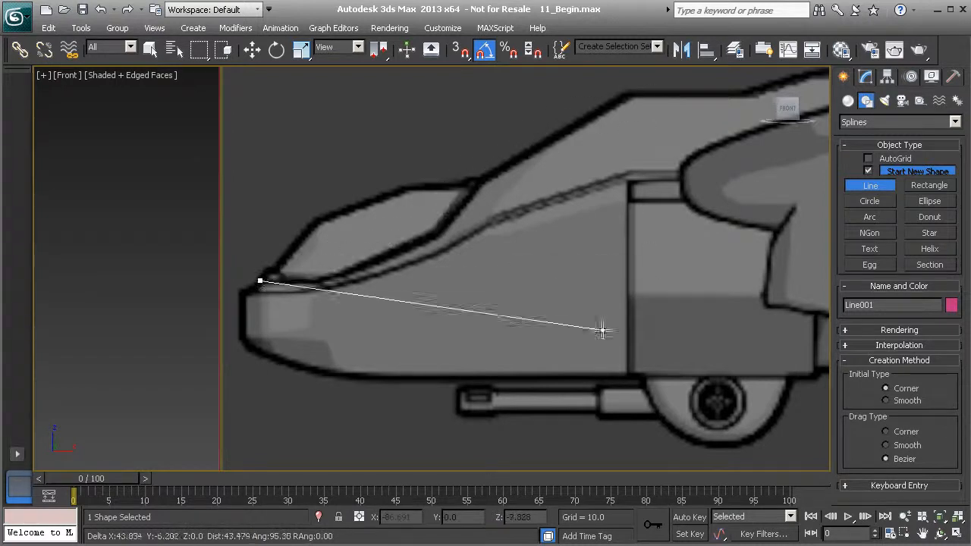
{"action": "left_click", "coordinate": [316, 280]}
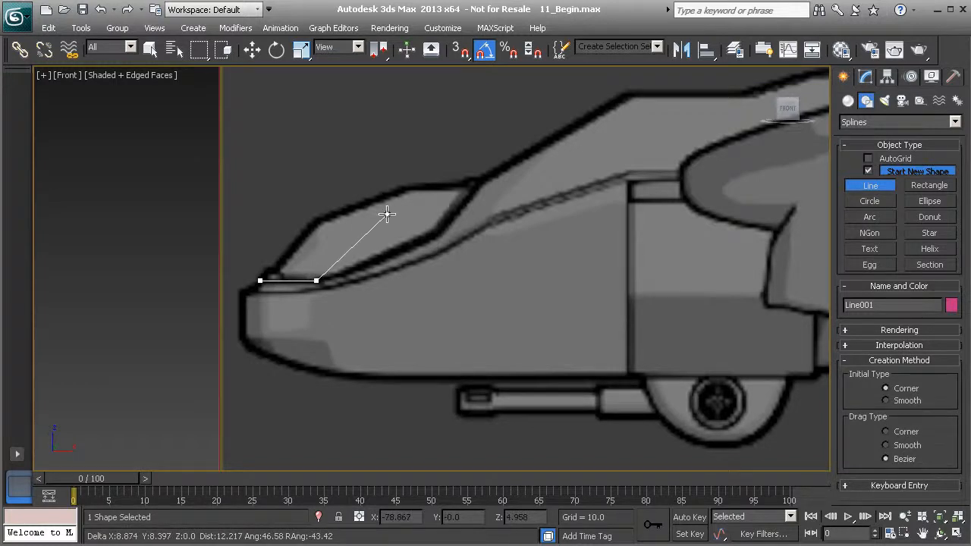
{"action": "left_click", "coordinate": [434, 235]}
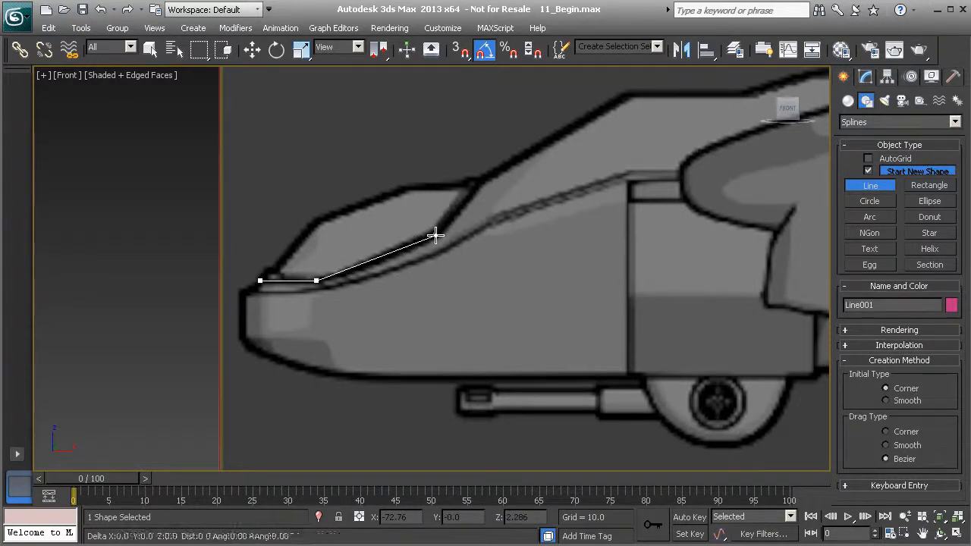
{"action": "left_click", "coordinate": [480, 182]}
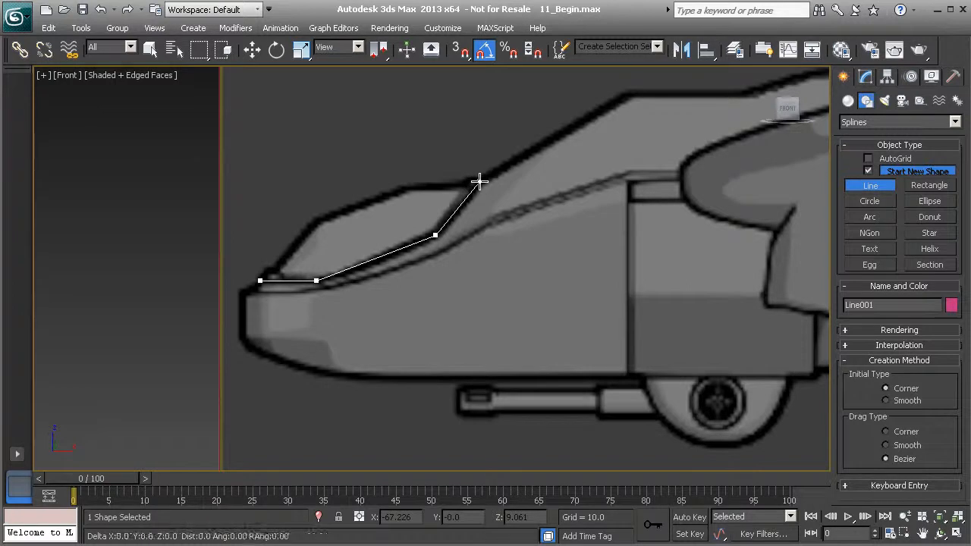
{"action": "left_click", "coordinate": [630, 93]}
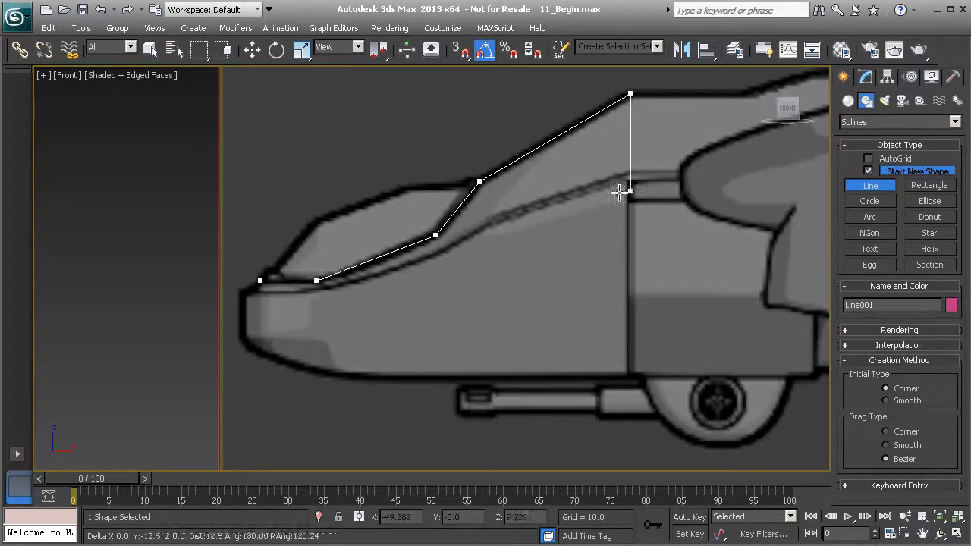
Continue the line down the vertical panel seam, along the underside and around the nose tip, and close the spline at its start
{"action": "left_click", "coordinate": [631, 374]}
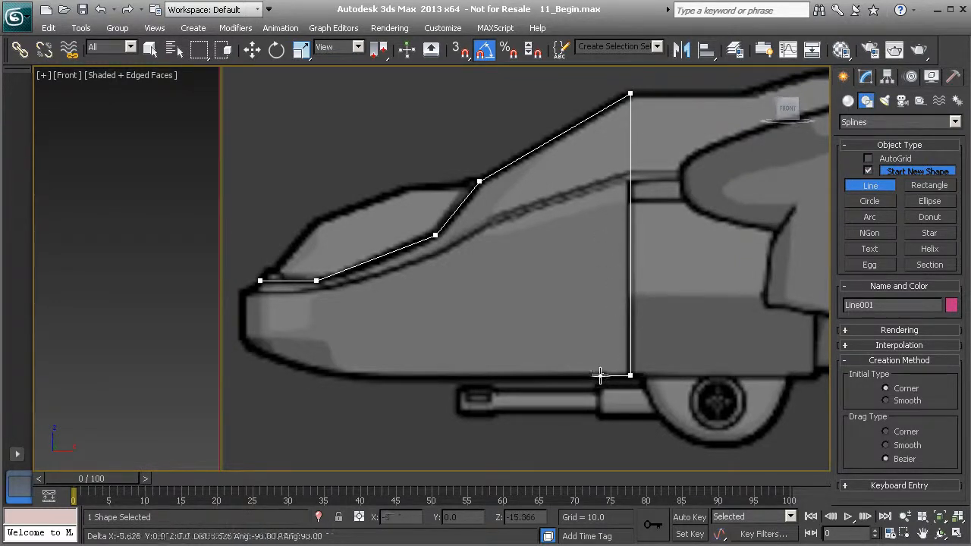
{"action": "left_click", "coordinate": [337, 374]}
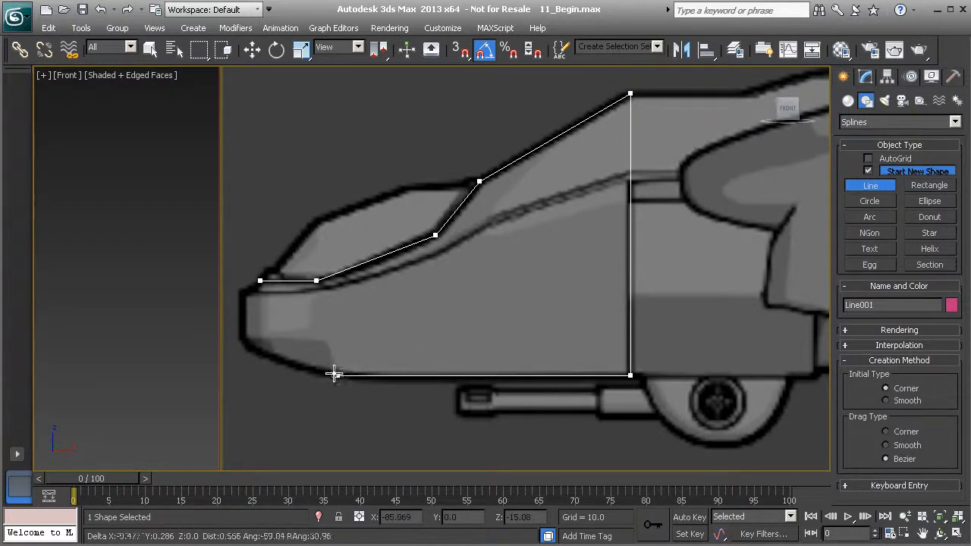
{"action": "left_click", "coordinate": [240, 338]}
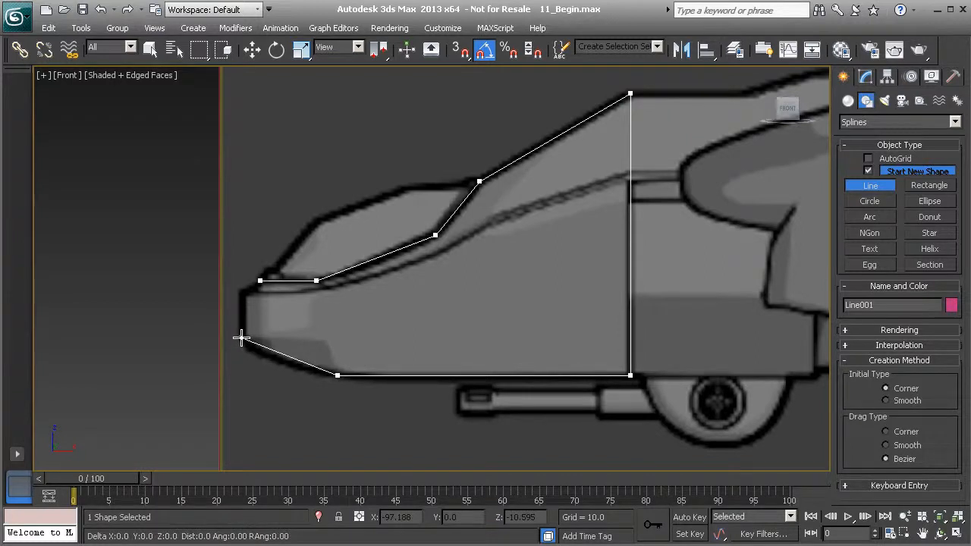
{"action": "left_click", "coordinate": [241, 291]}
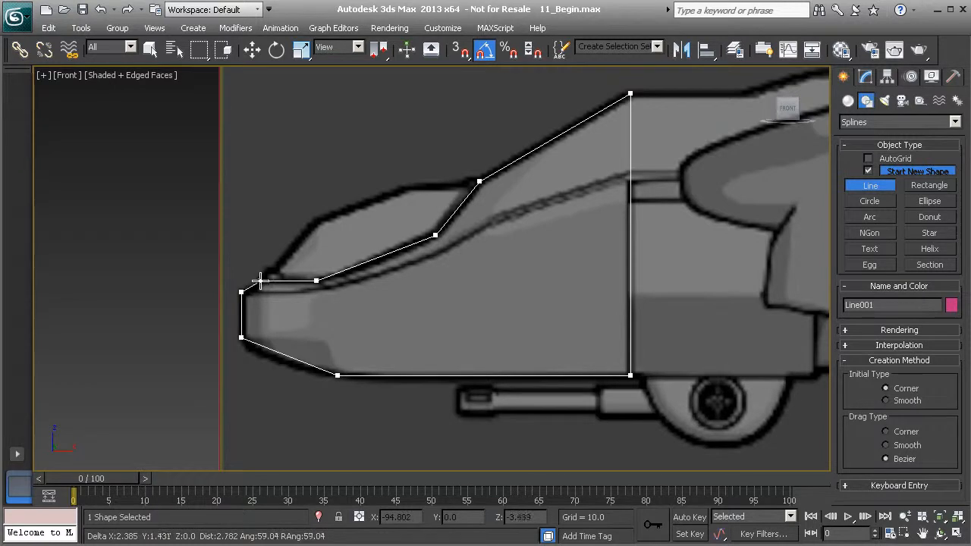
{"action": "left_click", "coordinate": [260, 281]}
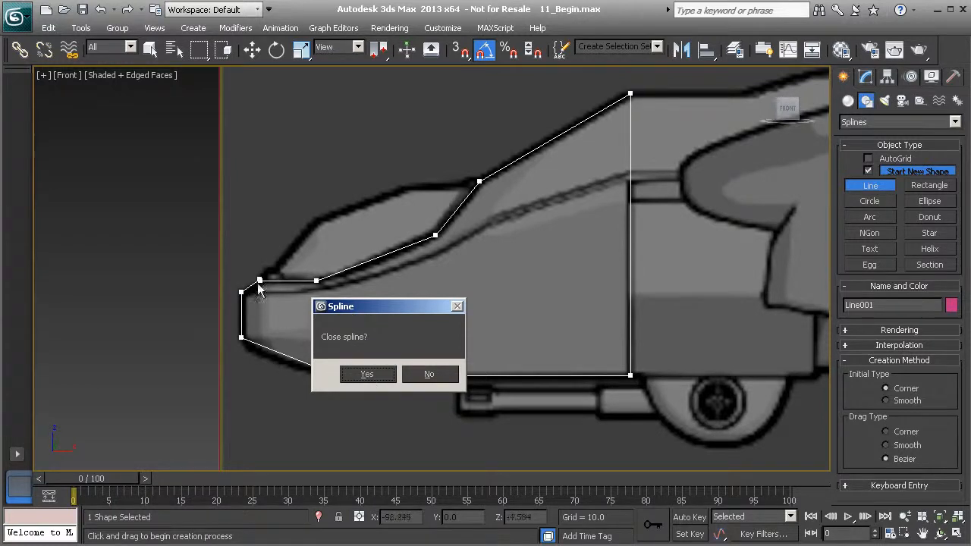
{"action": "left_click", "coordinate": [367, 373]}
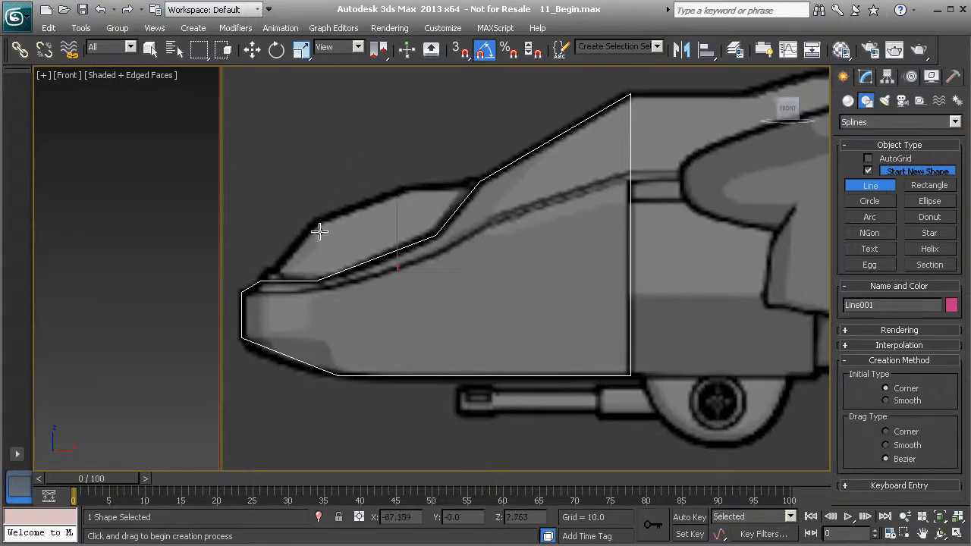
{"action": "right_click", "coordinate": [458, 282]}
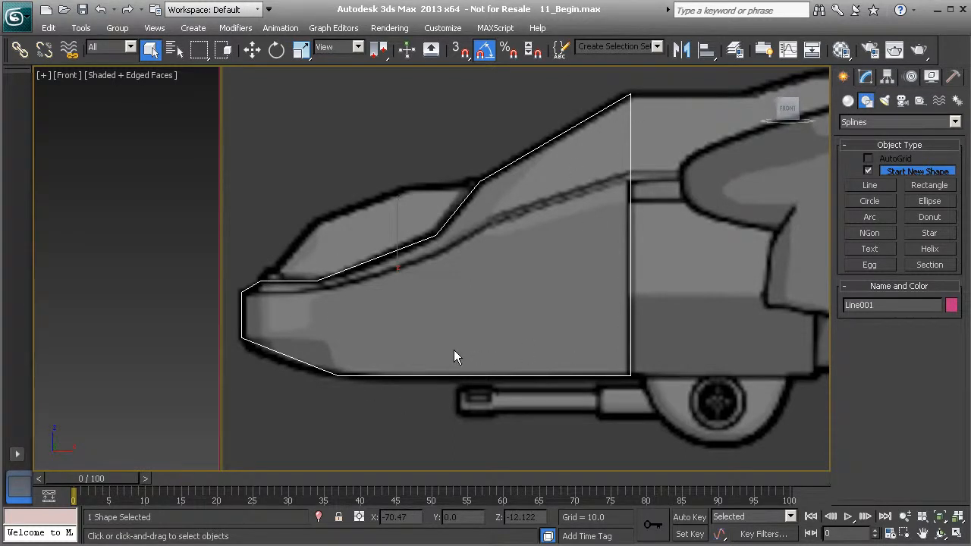
Select the whole nose outline at Spline level and its vertical rear segment at Segment level
{"action": "left_click", "coordinate": [865, 77]}
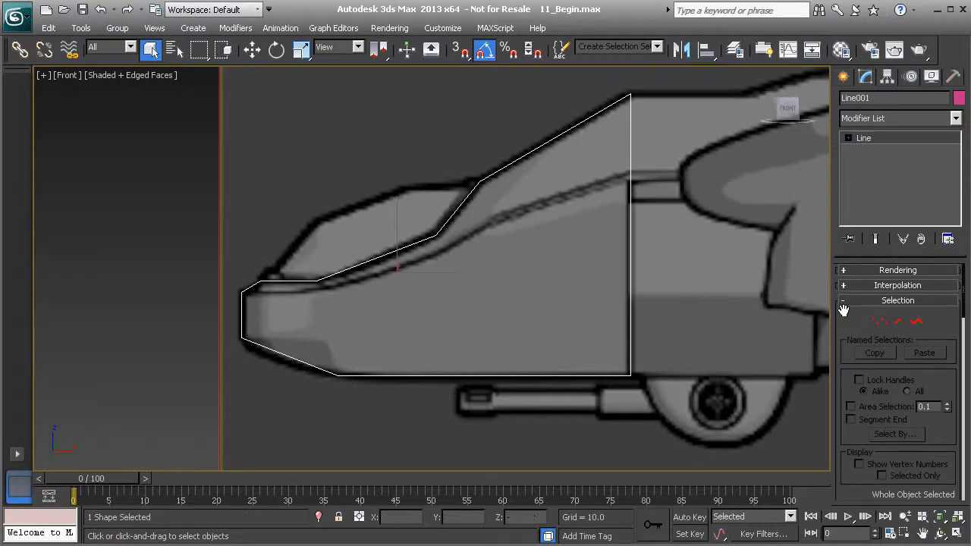
{"action": "left_click", "coordinate": [916, 323]}
{"action": "left_click", "coordinate": [629, 225]}
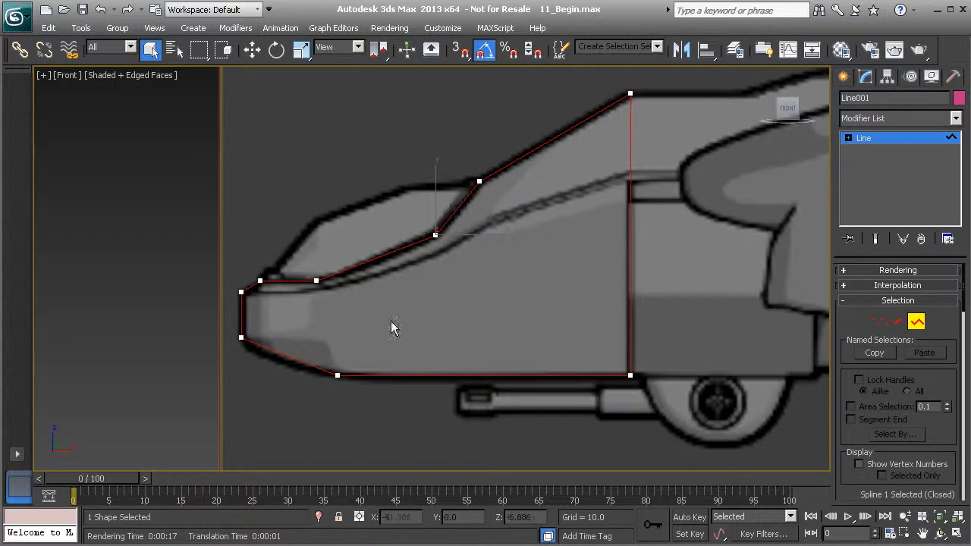
{"action": "left_click", "coordinate": [898, 323]}
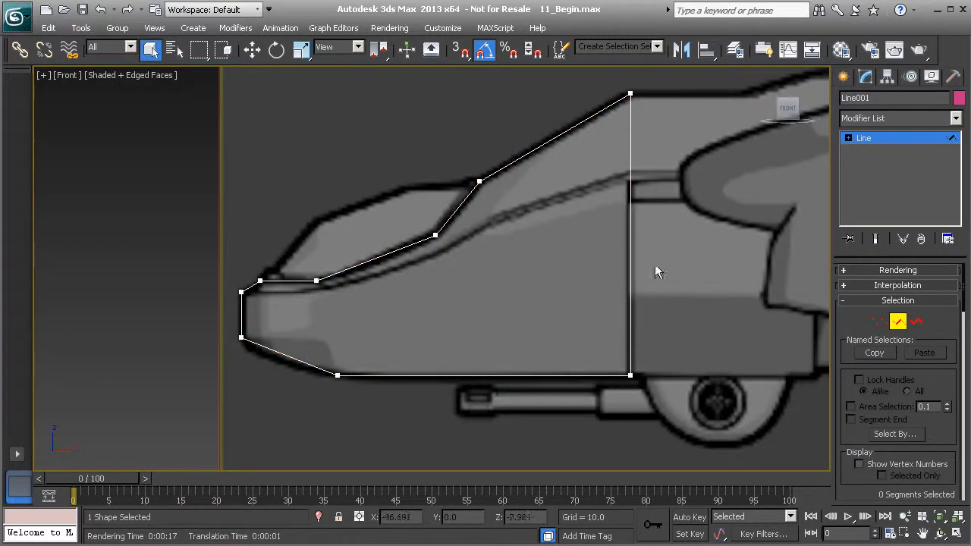
{"action": "left_click", "coordinate": [630, 256]}
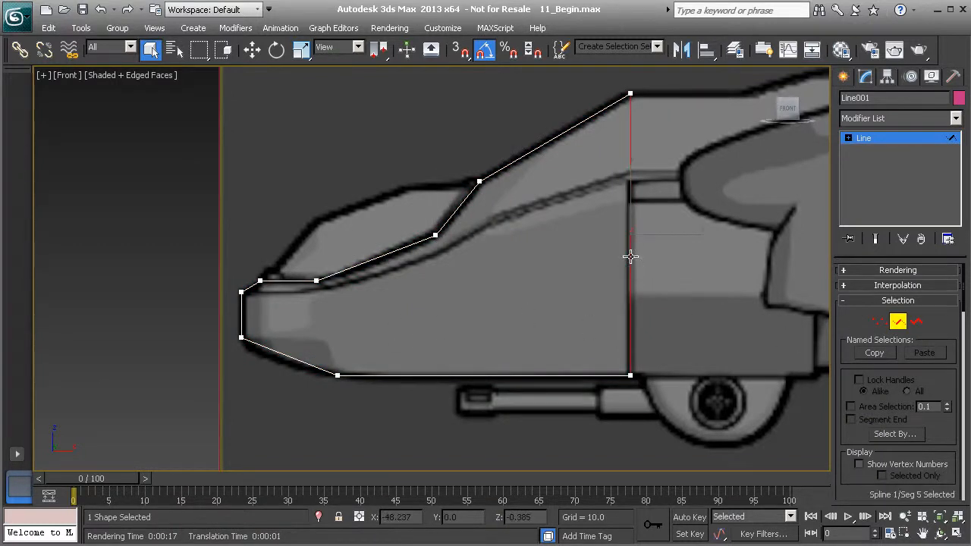
Check individual corner points of the nose outline at Vertex level, including its first vertex, and return to whole-object level
{"action": "left_click", "coordinate": [878, 321]}
{"action": "left_click", "coordinate": [630, 94]}
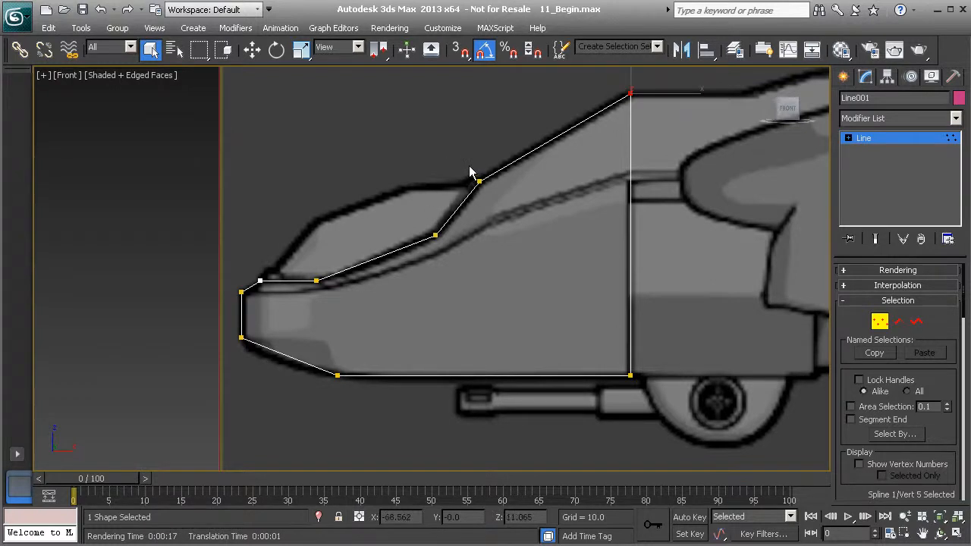
{"action": "left_click_drag", "start_coordinate": [453, 145], "coordinate": [498, 197]}
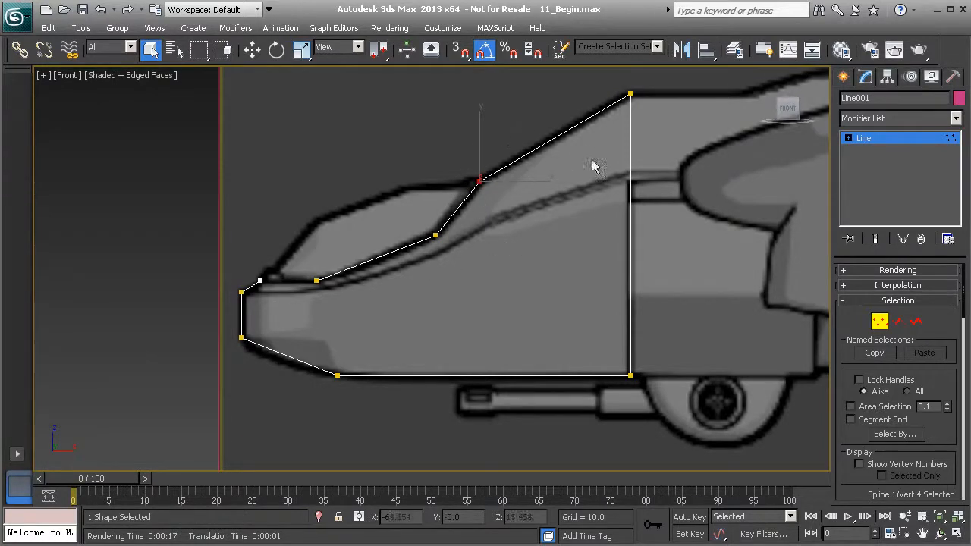
{"action": "left_click_drag", "start_coordinate": [842, 338], "coordinate": [844, 215]}
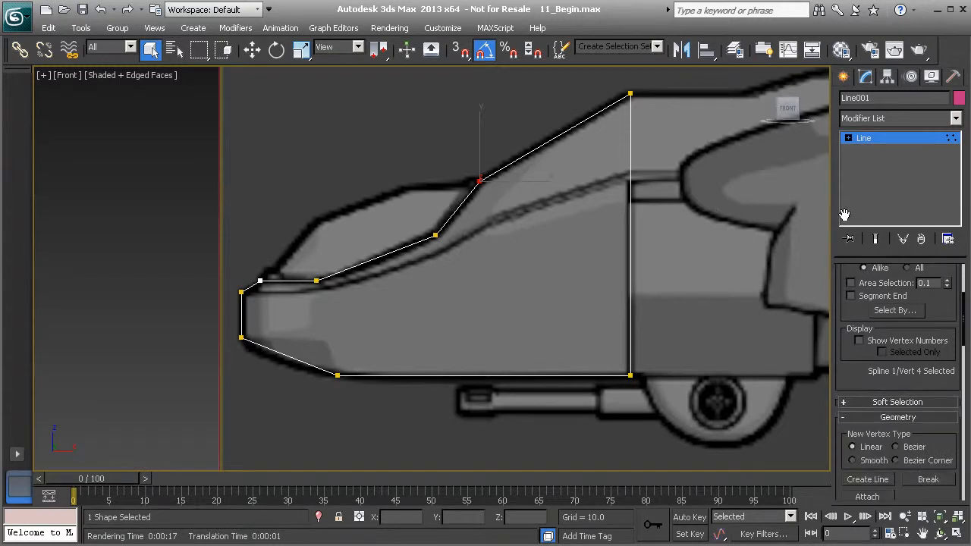
{"action": "left_click", "coordinate": [630, 94]}
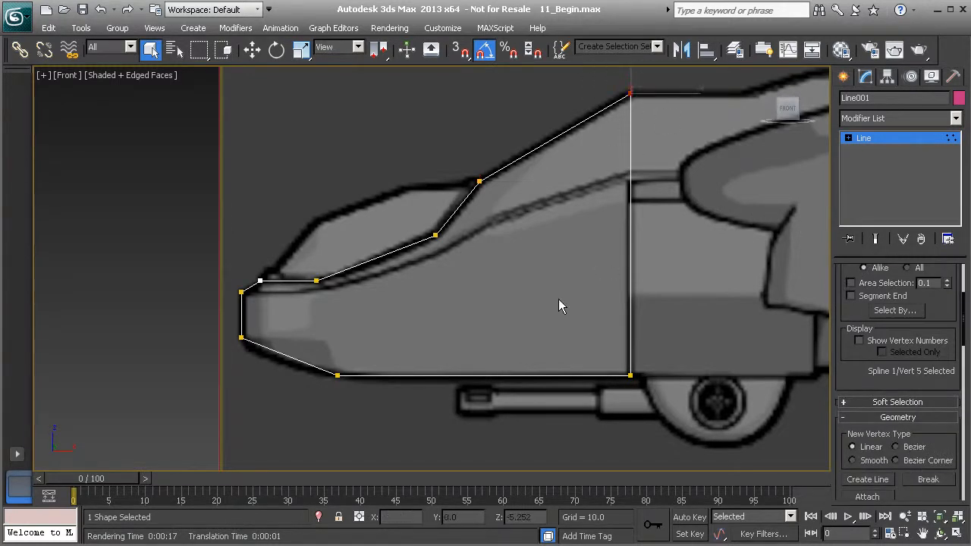
{"action": "left_click", "coordinate": [630, 374]}
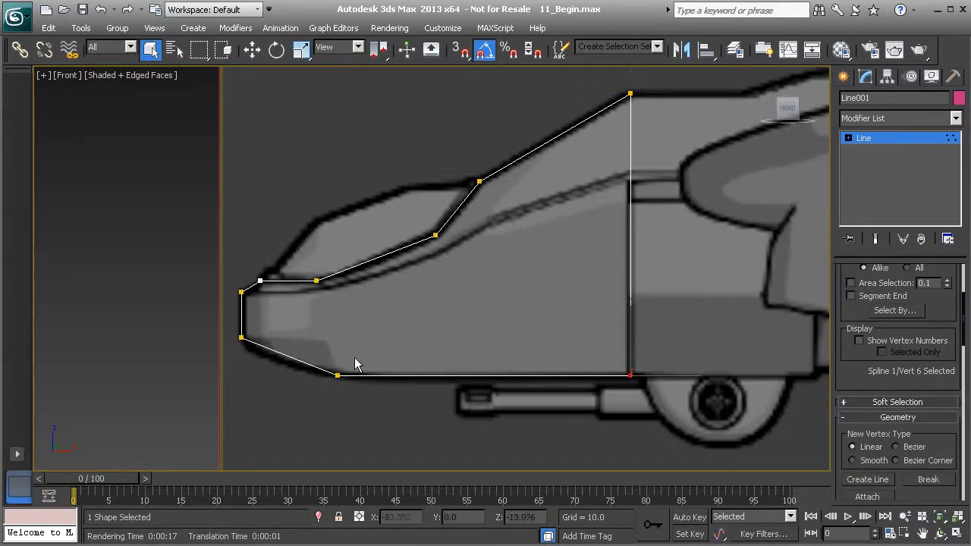
{"action": "left_click", "coordinate": [337, 375]}
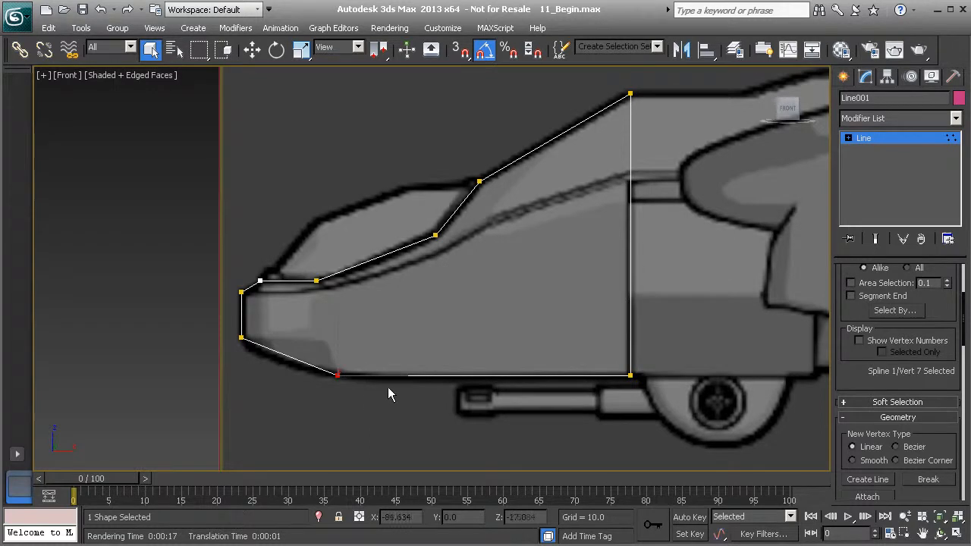
{"action": "left_click", "coordinate": [260, 282]}
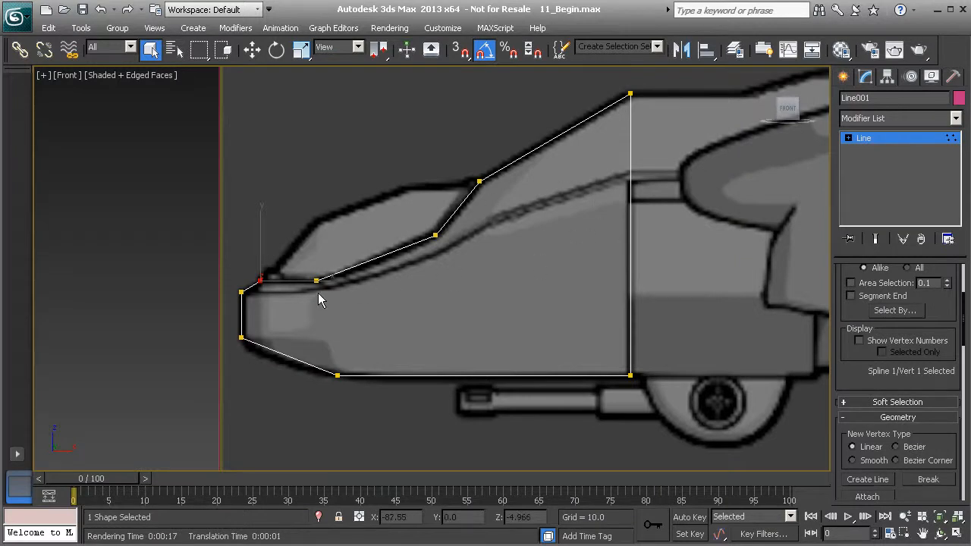
{"action": "left_click", "coordinate": [871, 140]}
Examine the nose outline's position relative to the side and top reference images in the Perspective and Top views
{"action": "key", "text": "p"}
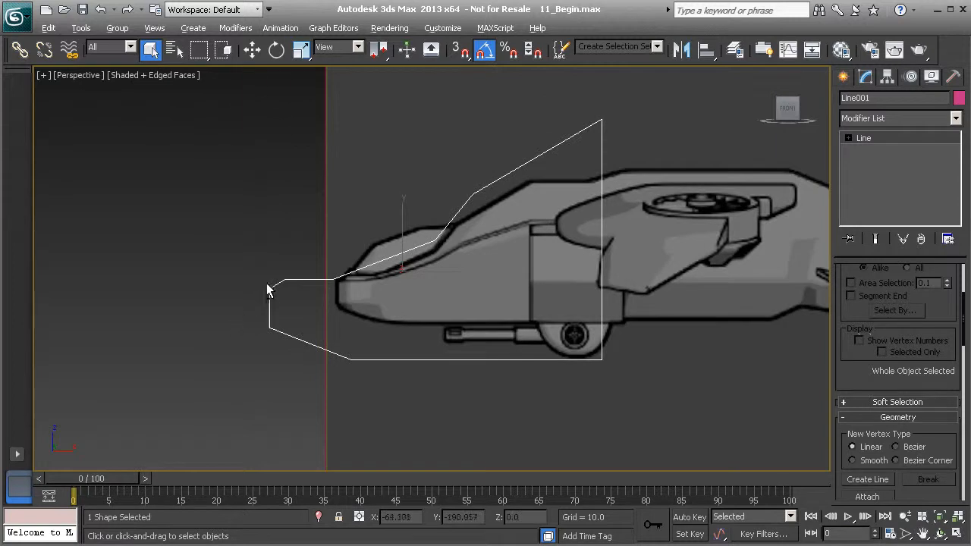
{"action": "middle_click_drag", "start_coordinate": [275, 281], "coordinate": [368, 318], "text": "alt"}
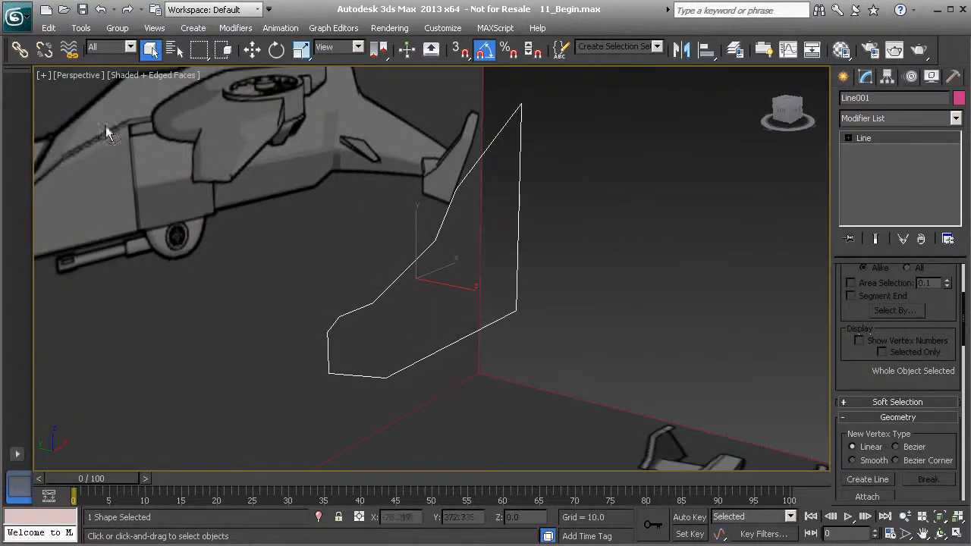
{"action": "middle_click_drag", "start_coordinate": [306, 250], "coordinate": [377, 266], "text": "alt"}
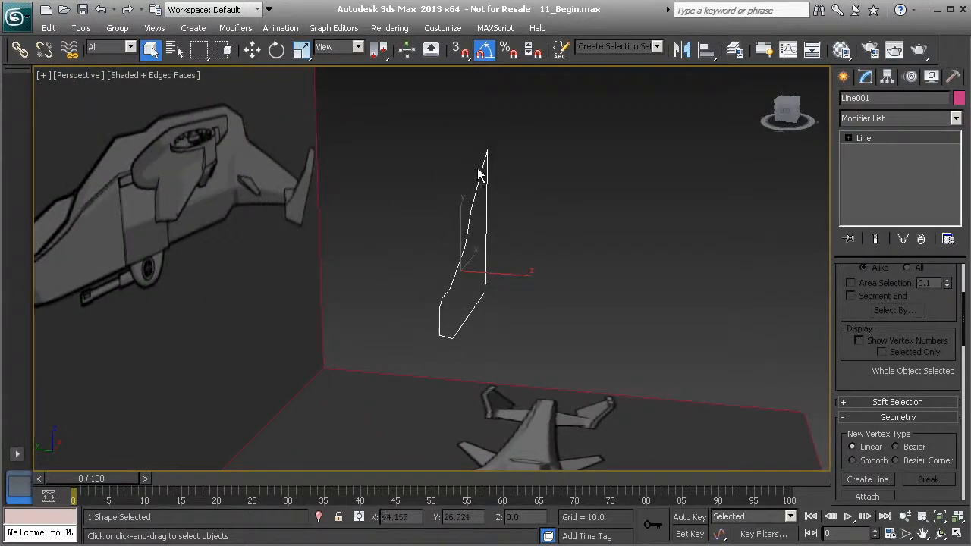
{"action": "key", "text": "t"}
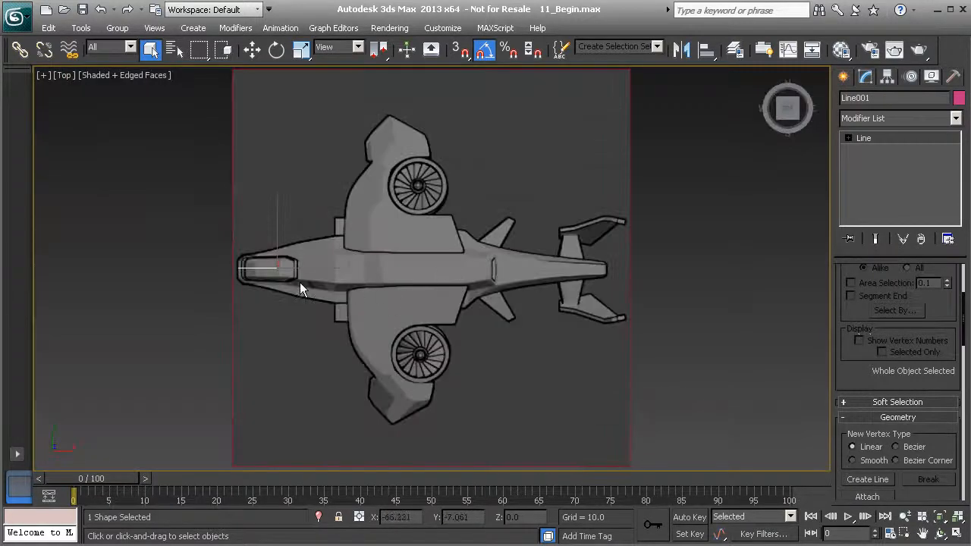
{"action": "scroll", "coordinate": [315, 284], "scroll_direction": "up", "scroll_amount": 10}
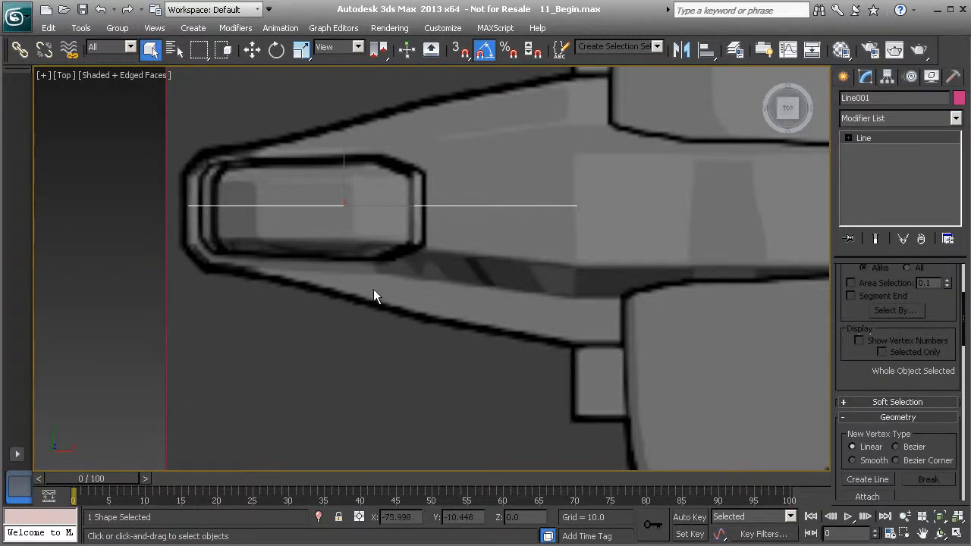
{"action": "key", "text": "p"}
{"action": "middle_click_drag", "start_coordinate": [330, 261], "coordinate": [436, 219], "text": "alt"}
{"action": "scroll", "coordinate": [437, 219], "scroll_direction": "up", "scroll_amount": 2}
{"action": "middle_click_drag", "start_coordinate": [427, 162], "coordinate": [412, 210]}
{"action": "scroll", "coordinate": [425, 319], "scroll_direction": "down", "scroll_amount": 4}
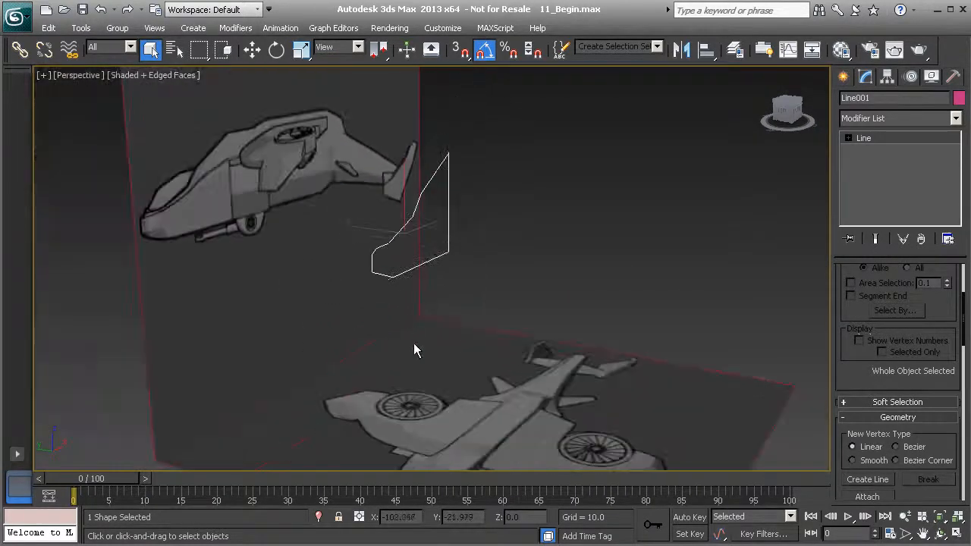
{"action": "middle_click_drag", "start_coordinate": [421, 366], "coordinate": [429, 432], "text": "alt"}
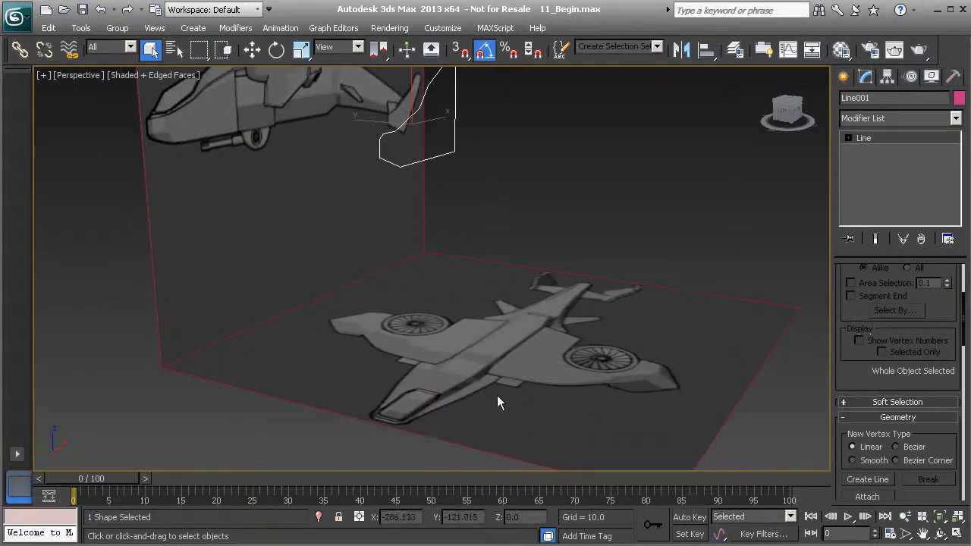
{"action": "scroll", "coordinate": [455, 282], "scroll_direction": "up", "scroll_amount": 4}
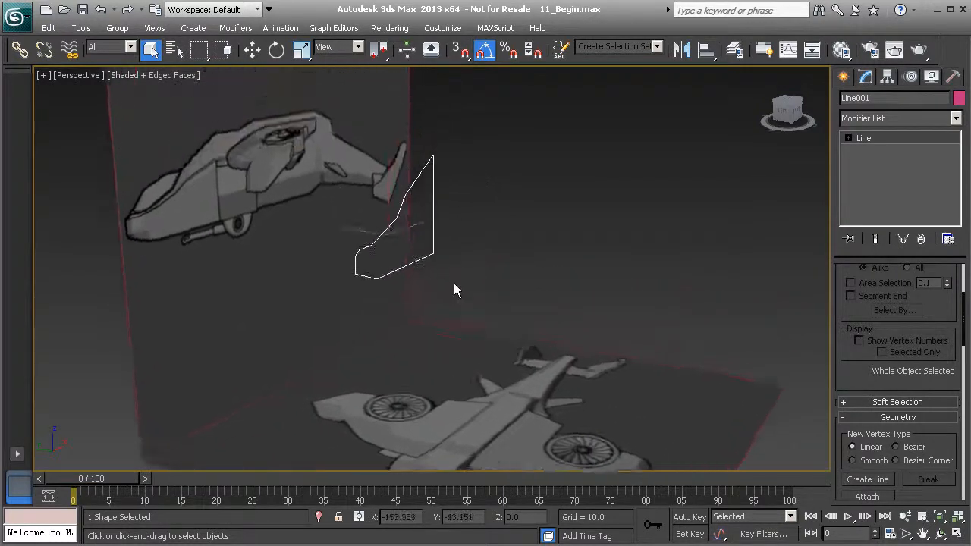
{"action": "middle_click_drag", "start_coordinate": [394, 228], "coordinate": [390, 245]}
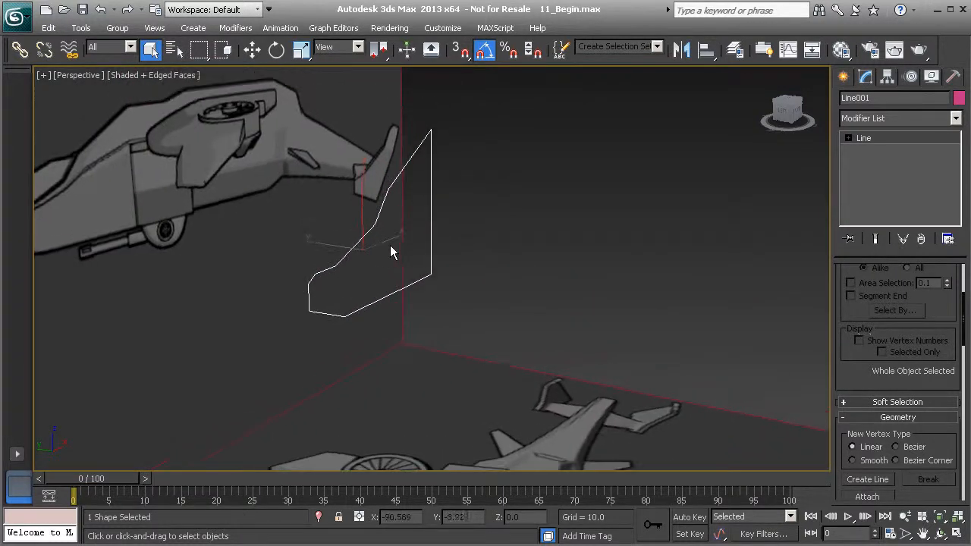
Clone the nose outline away from the side reference along Y to about -8.31, as an independent copy
{"action": "left_click", "coordinate": [254, 52]}
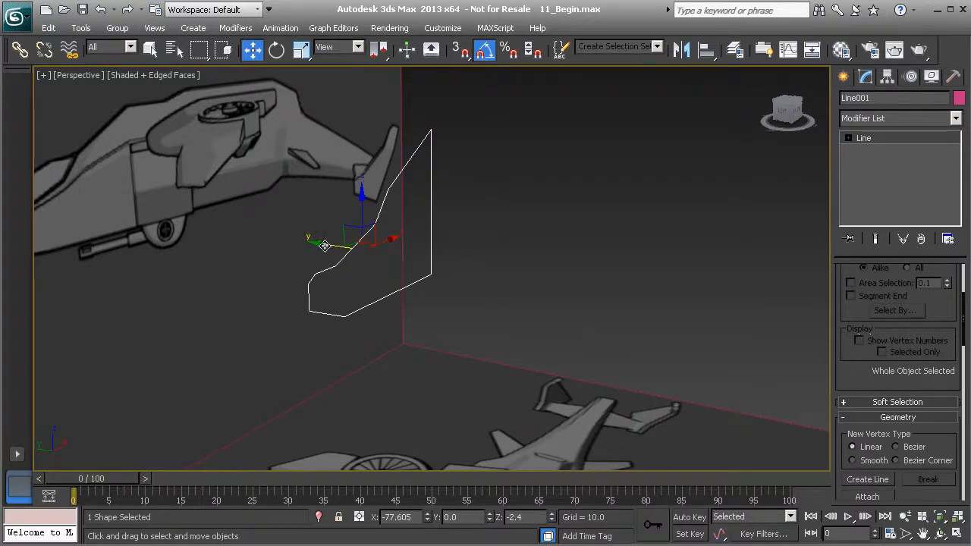
{"action": "left_click_drag", "start_coordinate": [323, 246], "coordinate": [356, 255], "text": "shift"}
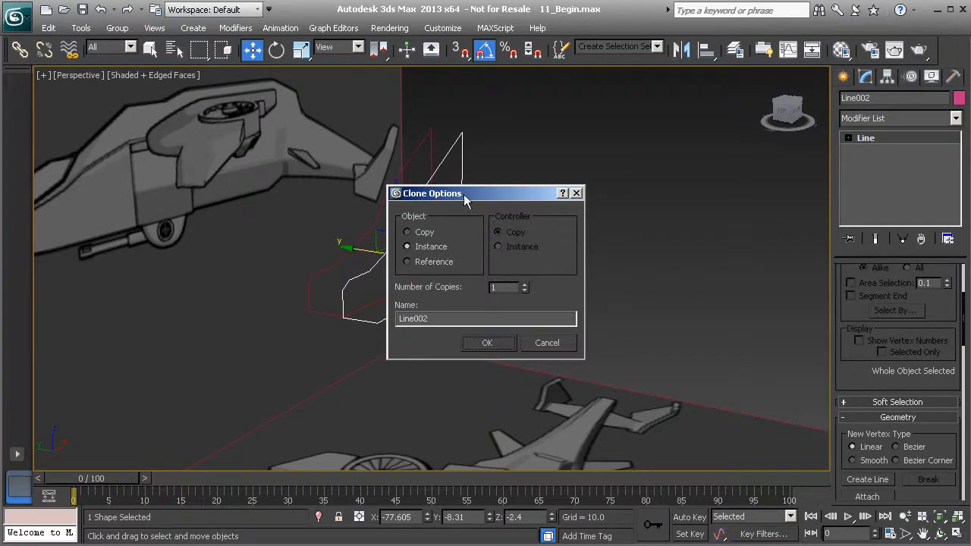
{"action": "left_click", "coordinate": [407, 232]}
{"action": "left_click", "coordinate": [489, 343]}
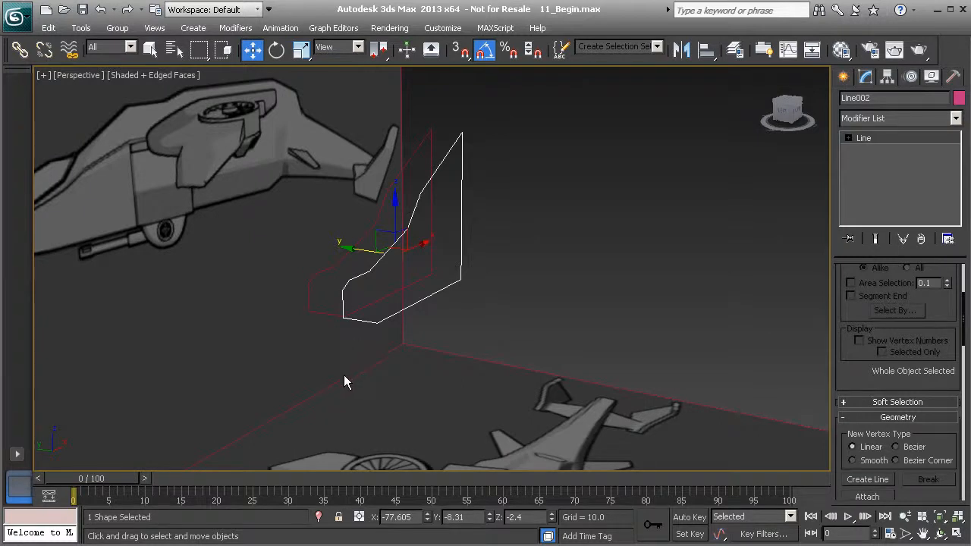
Hide everything in the scene except the cloned nose outline
{"action": "middle_click_drag", "start_coordinate": [343, 374], "coordinate": [333, 276], "text": "alt"}
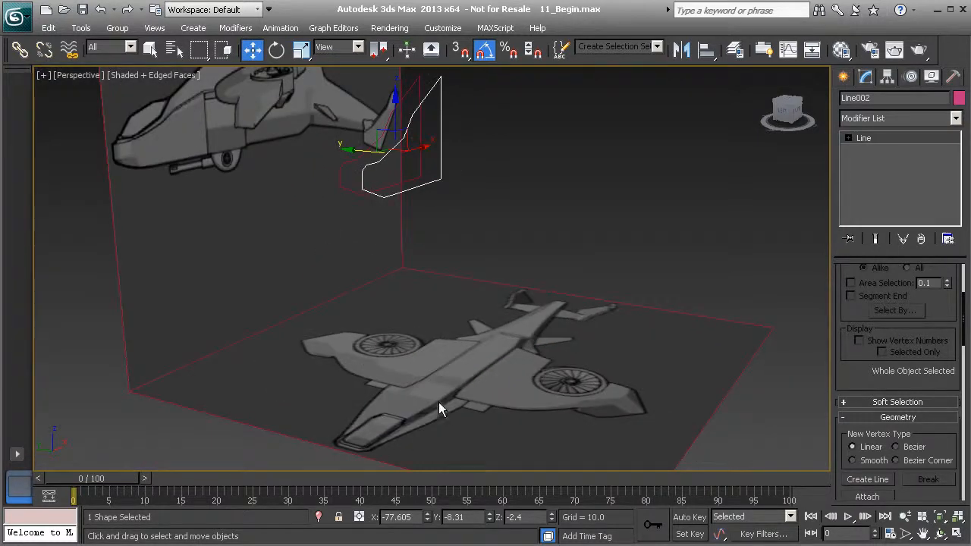
{"action": "middle_click_drag", "start_coordinate": [402, 176], "coordinate": [392, 113], "text": "alt"}
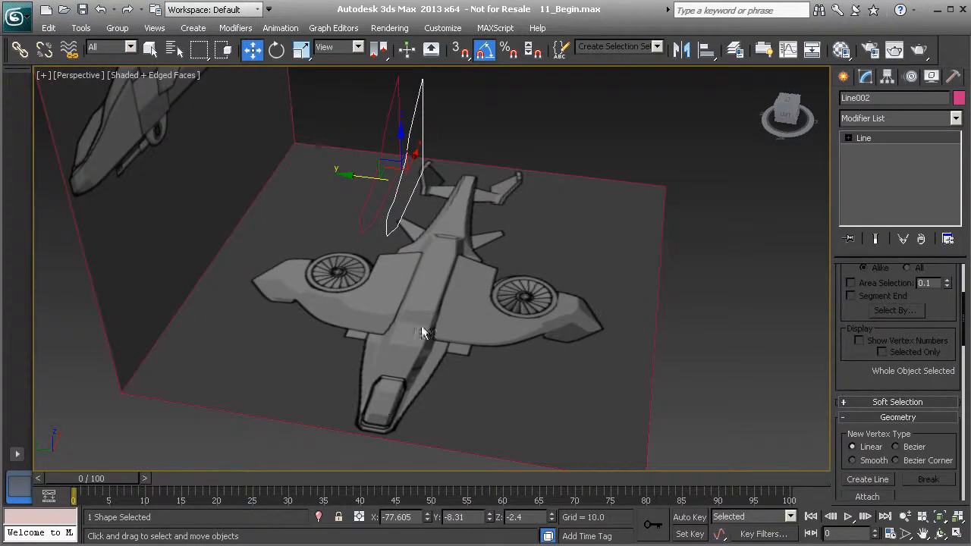
{"action": "middle_click_drag", "start_coordinate": [480, 237], "coordinate": [372, 234]}
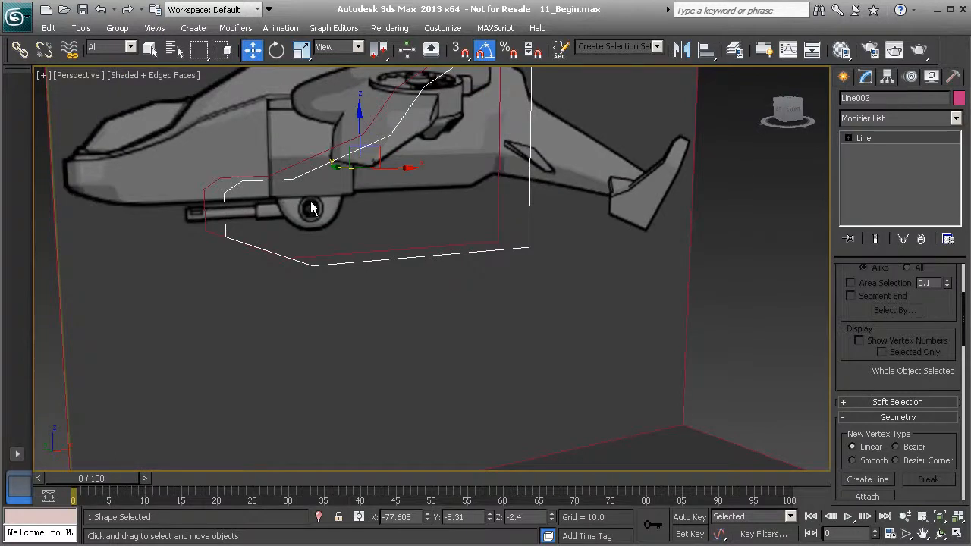
{"action": "right_click", "coordinate": [304, 175]}
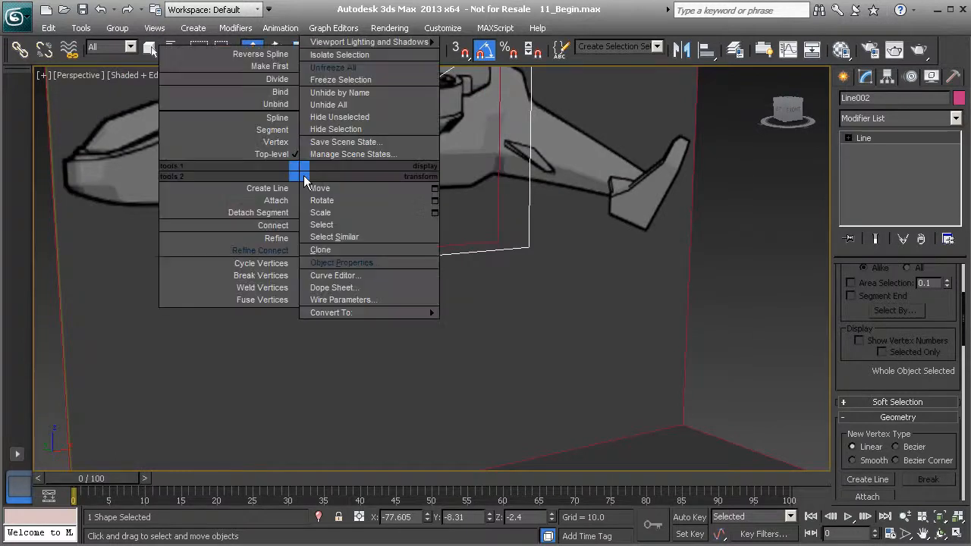
{"action": "left_click", "coordinate": [333, 119]}
{"action": "scroll", "coordinate": [310, 236], "scroll_direction": "down", "scroll_amount": 3}
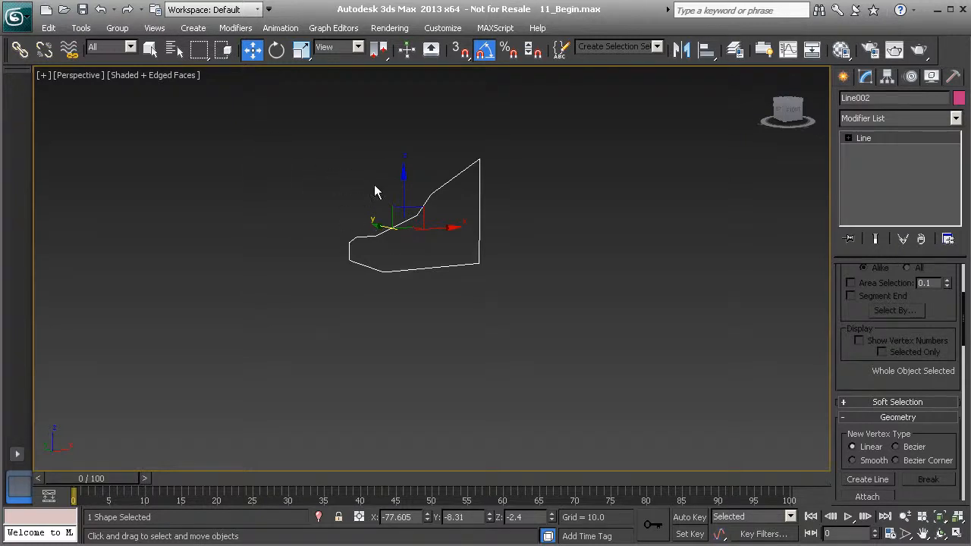
Unhide only the Profile_Ref and Top_Ref reference planes, leaving the original outline hidden
{"action": "right_click", "coordinate": [318, 151]}
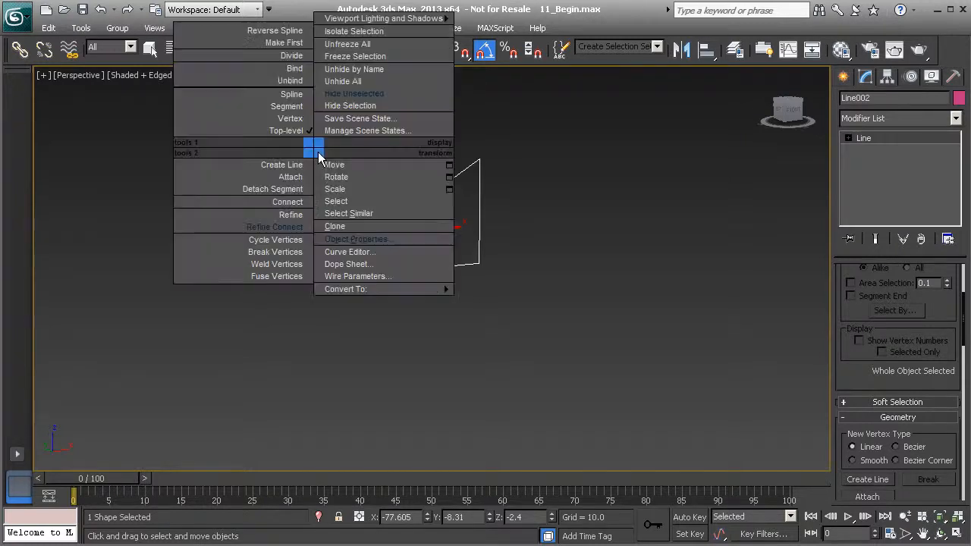
{"action": "left_click", "coordinate": [339, 69]}
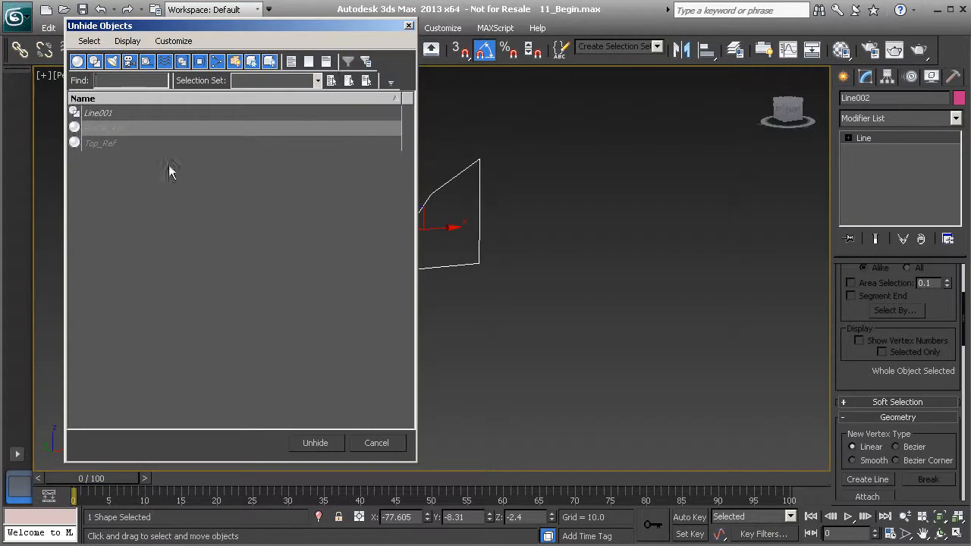
{"action": "left_click", "coordinate": [114, 127]}
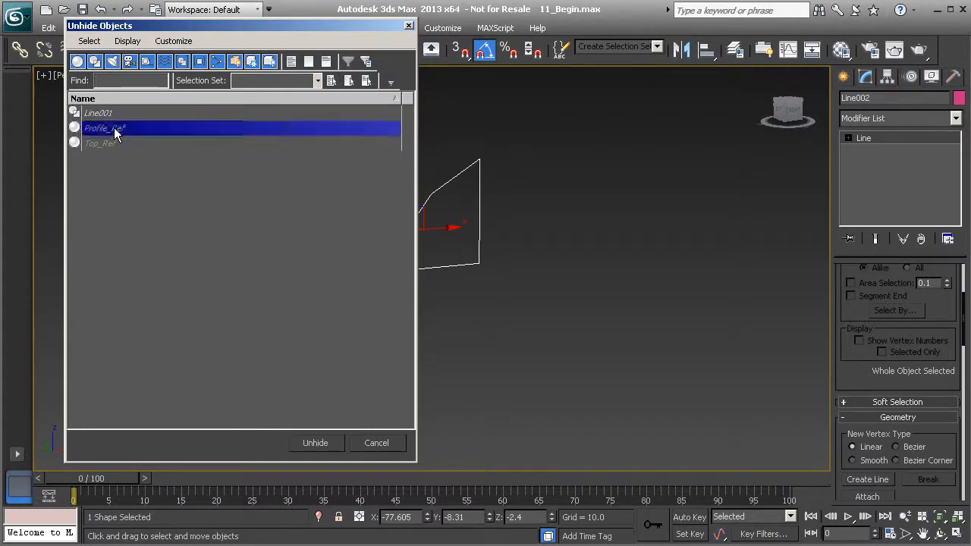
{"action": "left_click", "coordinate": [107, 144], "text": "ctrl"}
{"action": "left_click", "coordinate": [311, 445]}
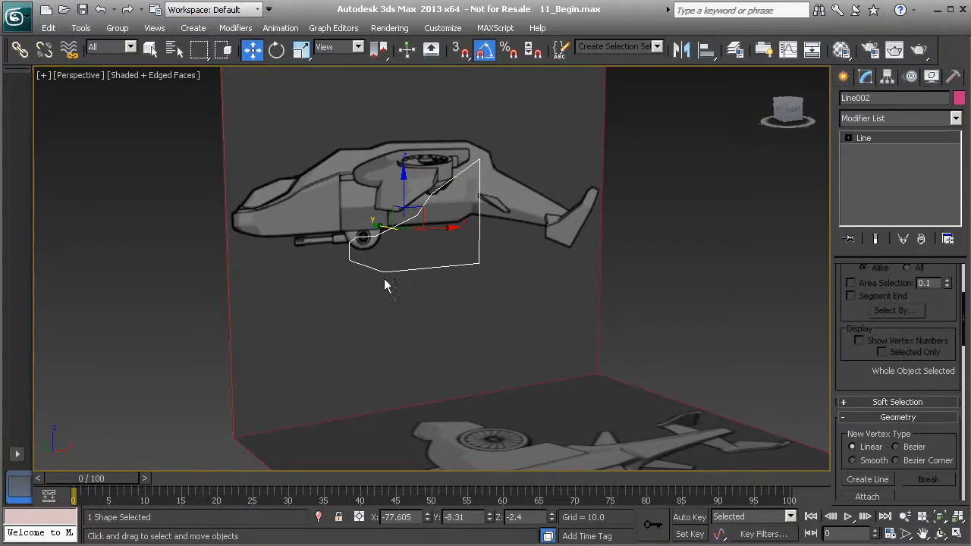
Frame the cloned outline over the side reference in the Front view and switch it to Vertex level
{"action": "key", "text": "f"}
{"action": "key", "text": "z"}
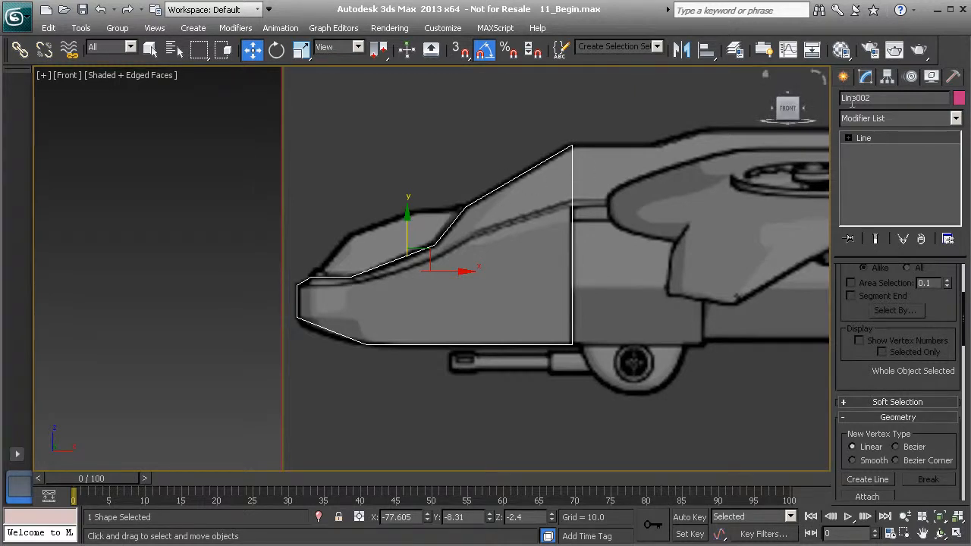
{"action": "scroll", "coordinate": [344, 302], "scroll_direction": "up", "scroll_amount": 3}
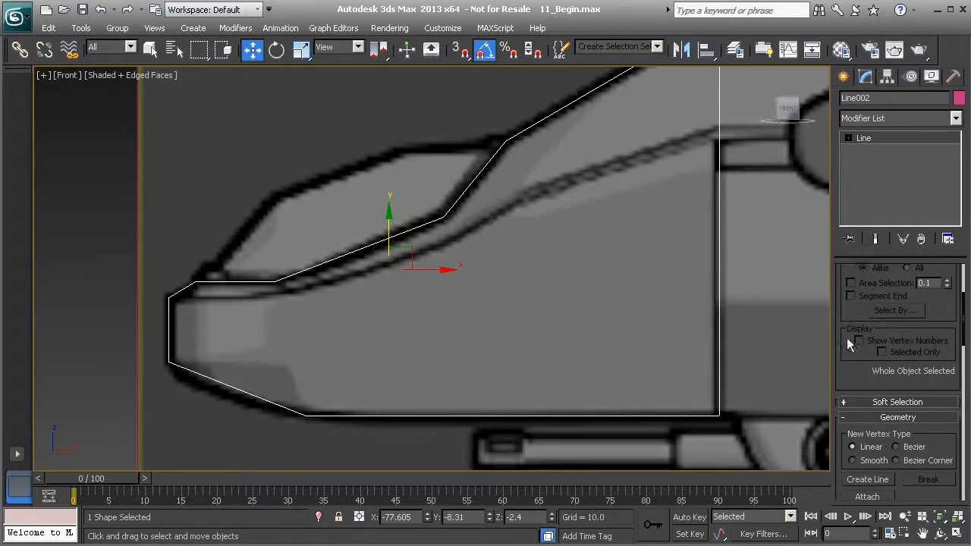
{"action": "scroll", "coordinate": [843, 324], "scroll_direction": "up", "scroll_amount": 5}
{"action": "left_click", "coordinate": [879, 324]}
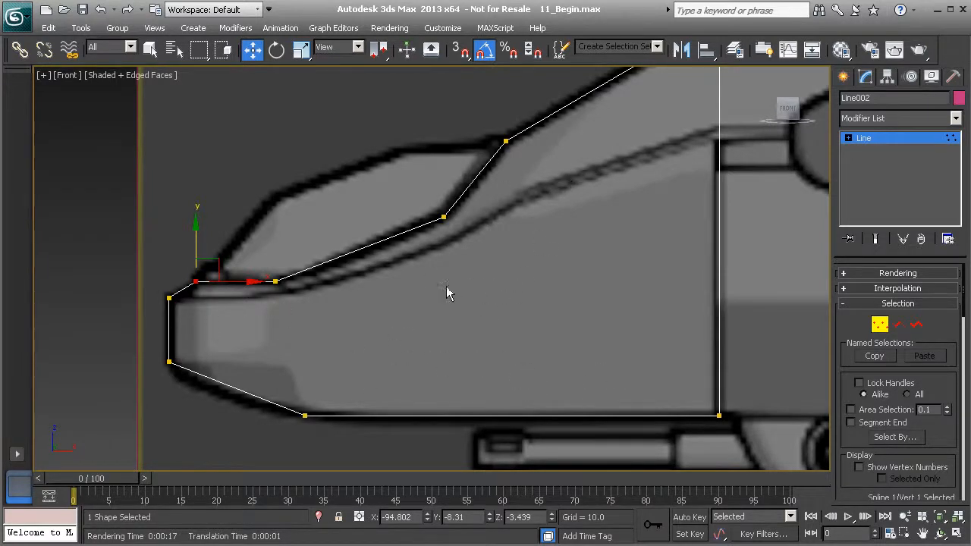
Turn on Connect with the Linear option for refining the cloned outline's spline
{"action": "middle_click_drag", "start_coordinate": [329, 309], "coordinate": [351, 329]}
{"action": "scroll", "coordinate": [351, 322], "scroll_direction": "down", "scroll_amount": 3}
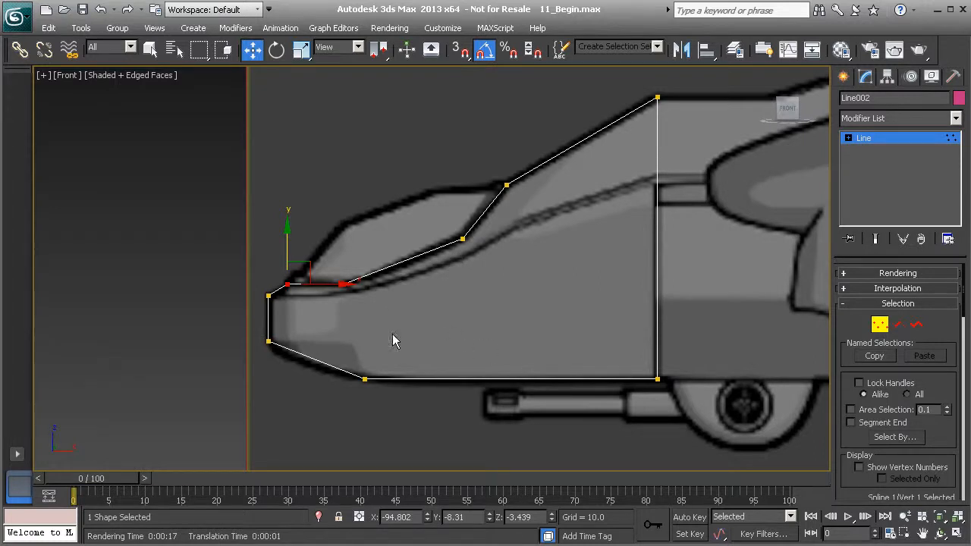
{"action": "scroll", "coordinate": [312, 340], "scroll_direction": "up", "scroll_amount": 2}
{"action": "middle_click_drag", "start_coordinate": [300, 326], "coordinate": [290, 297]}
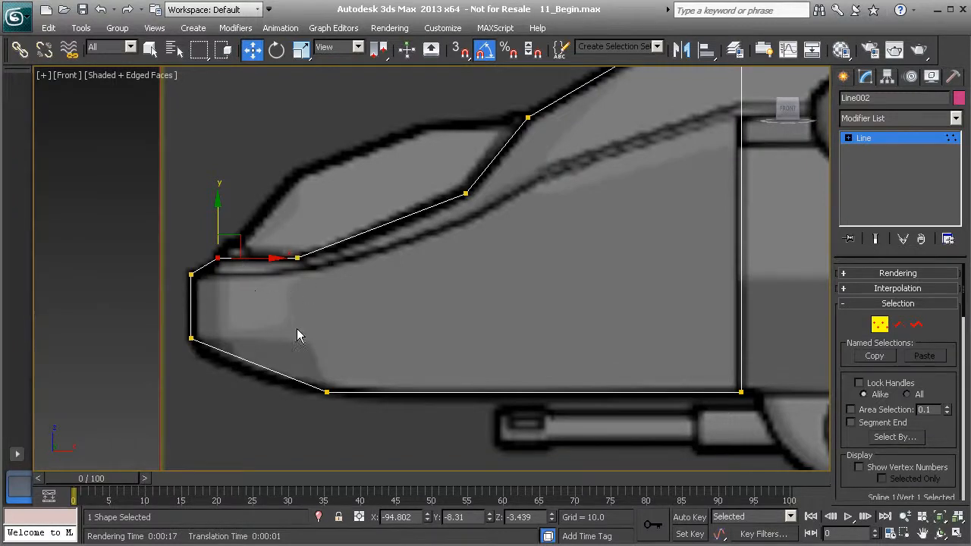
{"action": "left_click_drag", "start_coordinate": [845, 383], "coordinate": [844, 119]}
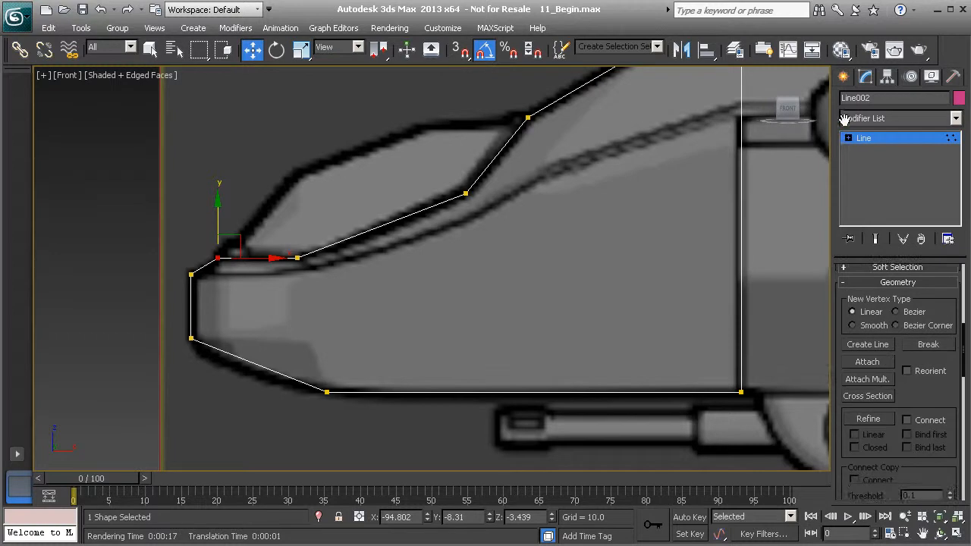
{"action": "mouse_move", "coordinate": [964, 346]}
{"action": "left_mouse_down"}
{"action": "mouse_move", "coordinate": [962, 307]}
{"action": "mouse_move", "coordinate": [961, 350]}
{"action": "left_mouse_up"}
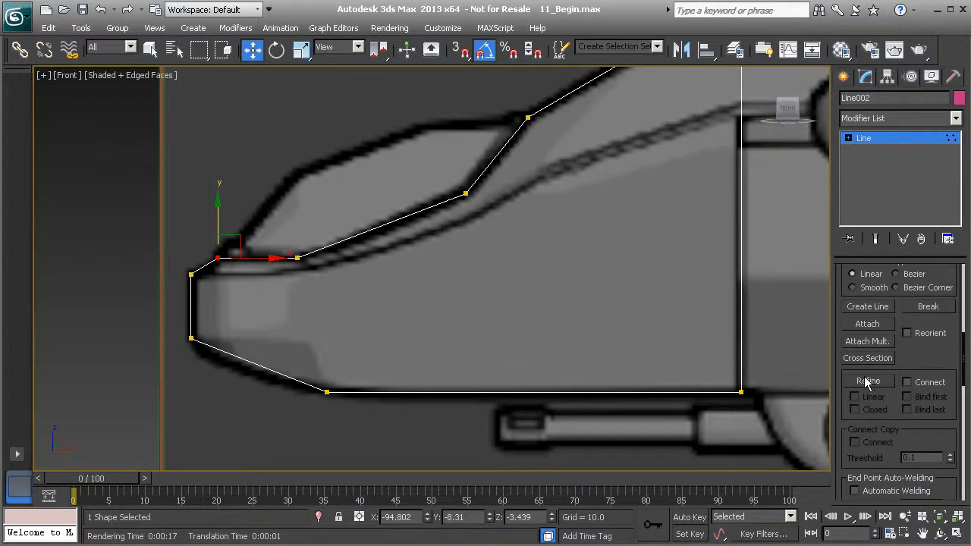
{"action": "left_click", "coordinate": [904, 382]}
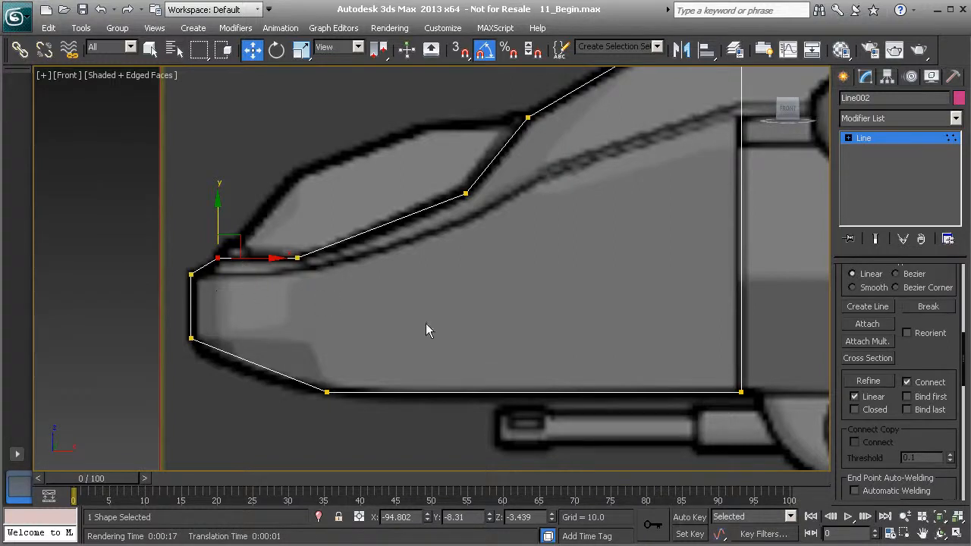
Refine the outline with a straight horizontal connection from the upper nose-tip vertex to the vertical rear segment
{"action": "left_click", "coordinate": [861, 382]}
{"action": "middle_click_drag", "start_coordinate": [380, 297], "coordinate": [288, 332]}
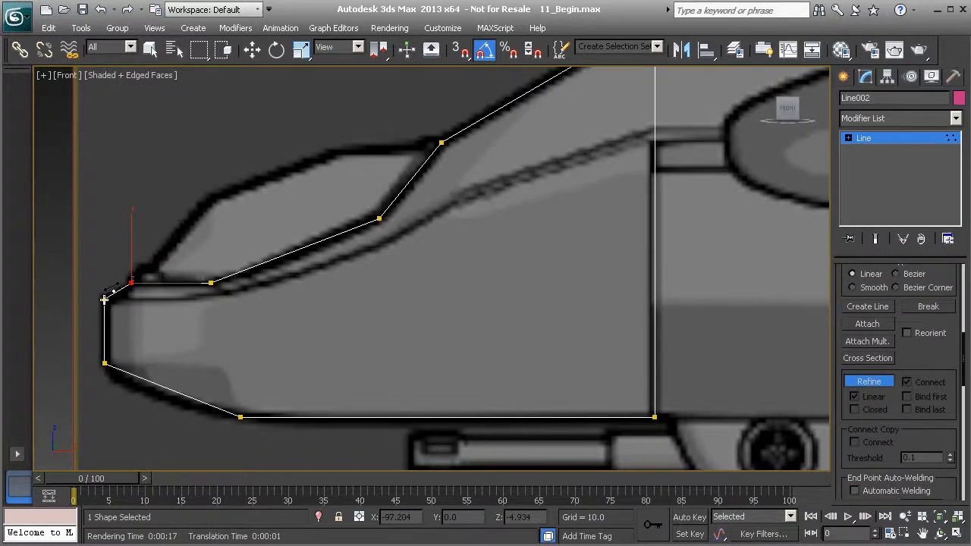
{"action": "left_click", "coordinate": [654, 299]}
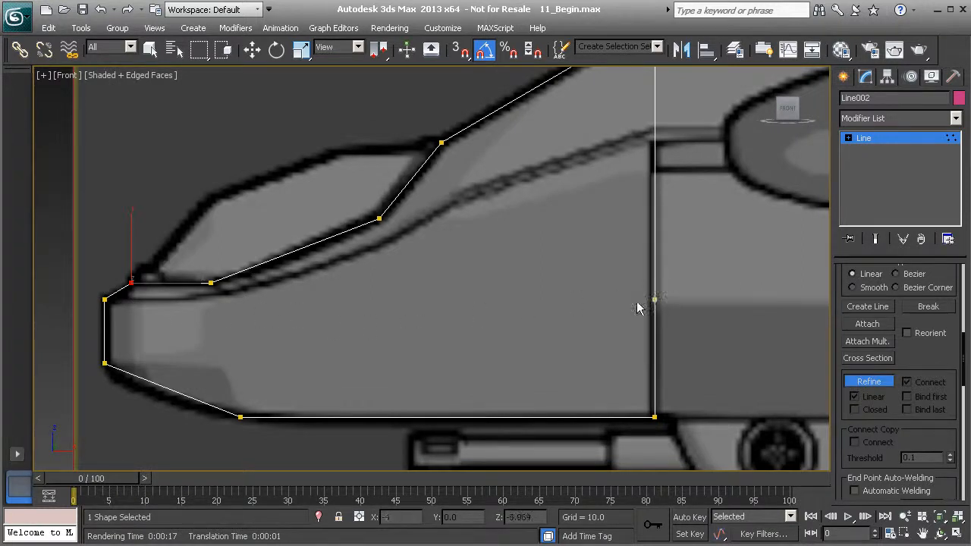
{"action": "right_click", "coordinate": [575, 323]}
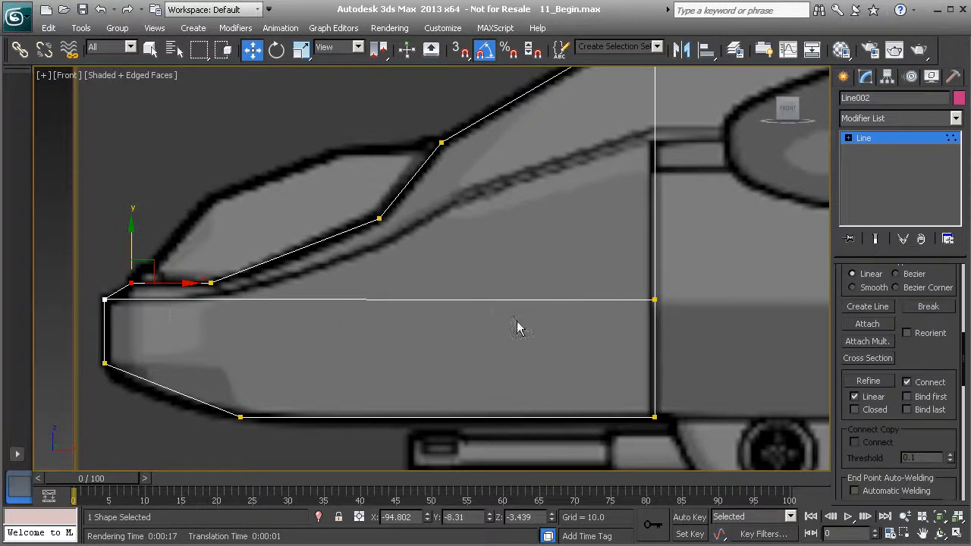
Select both coincident vertices at the horizontal line's rear end and level them with the upper nose-tip vertex
{"action": "left_click", "coordinate": [653, 300]}
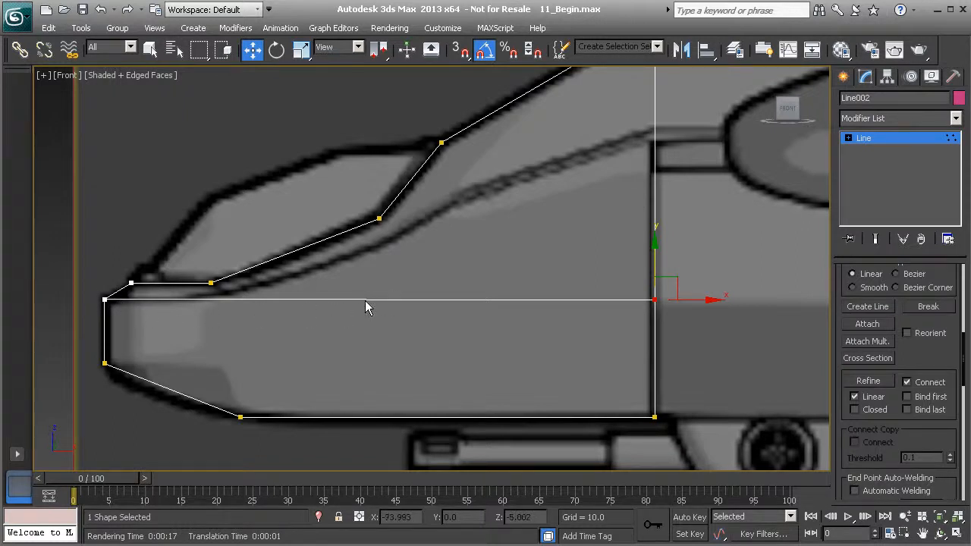
{"action": "left_click_drag", "start_coordinate": [629, 272], "coordinate": [685, 319]}
{"action": "left_click_drag", "start_coordinate": [838, 295], "coordinate": [842, 407]}
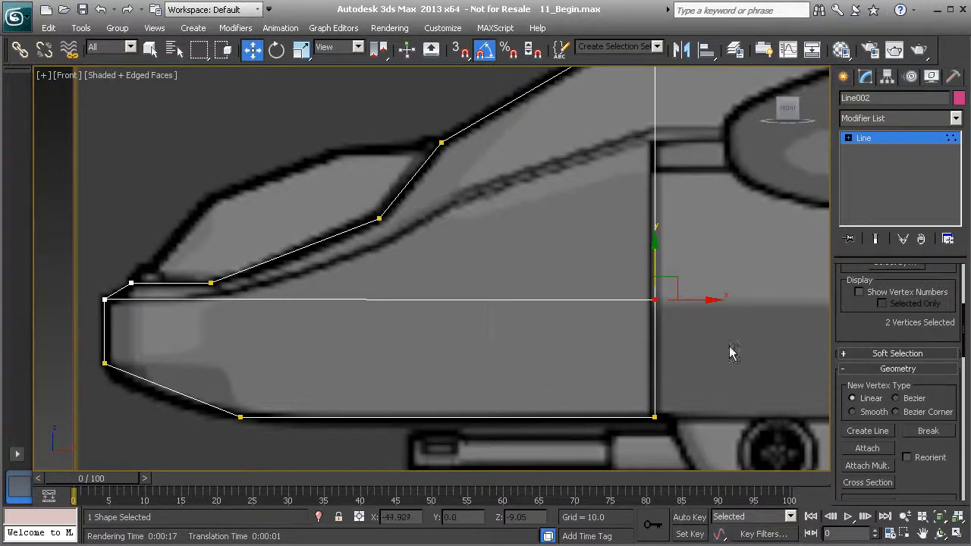
{"action": "left_click_drag", "start_coordinate": [620, 269], "coordinate": [710, 351]}
{"action": "scroll", "coordinate": [855, 332], "scroll_direction": "down", "scroll_amount": 5}
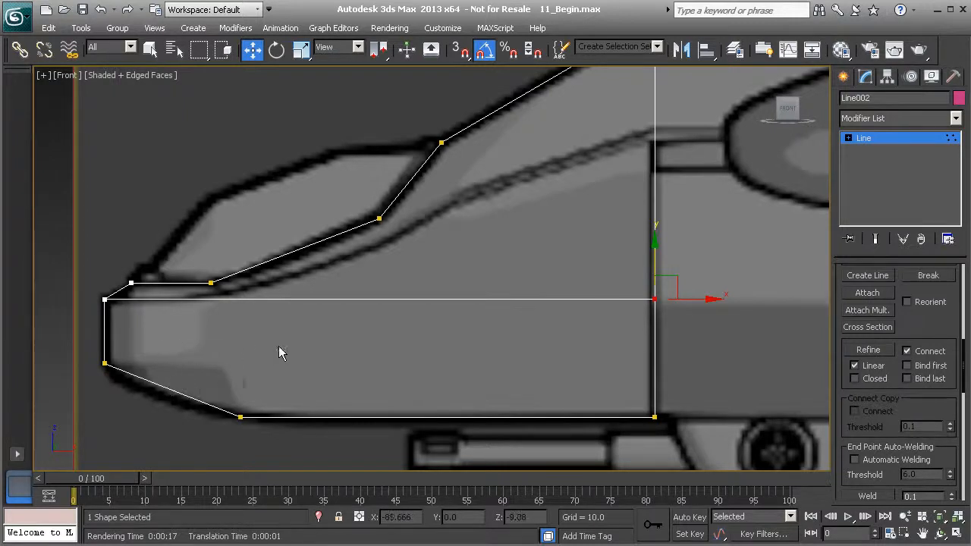
Refine-connect the canopy's front base vertex down through the horizontal line to the front corner of the underside
{"action": "left_click", "coordinate": [867, 351]}
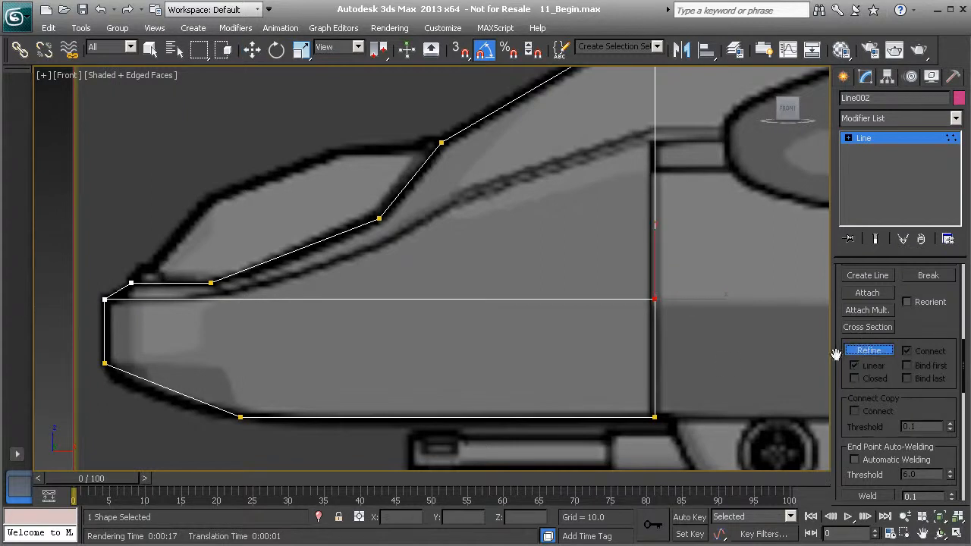
{"action": "left_click", "coordinate": [208, 299]}
{"action": "right_click", "coordinate": [239, 315]}
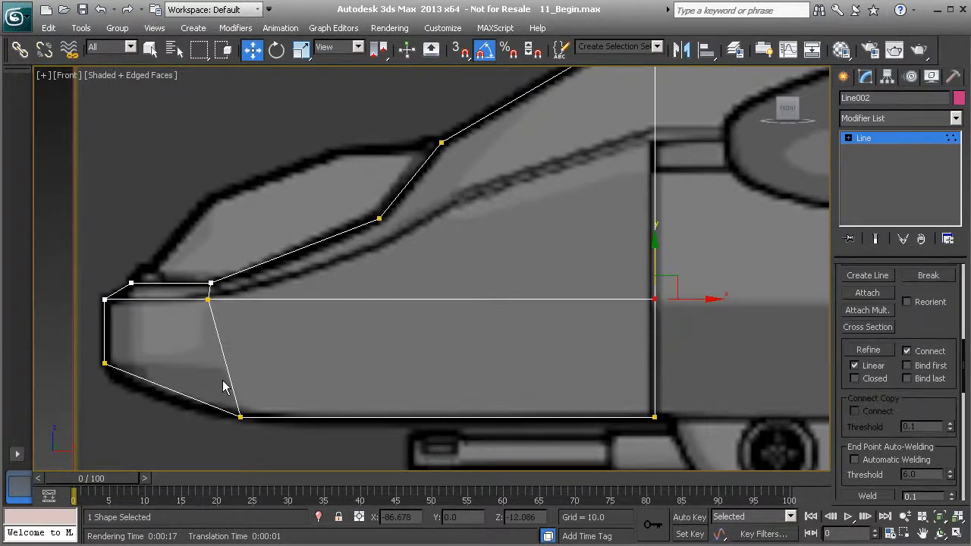
Refine-connect a second line from the lower nose-tip vertex through the new nose divider to the vertical rear segment
{"action": "right_click", "coordinate": [170, 347]}
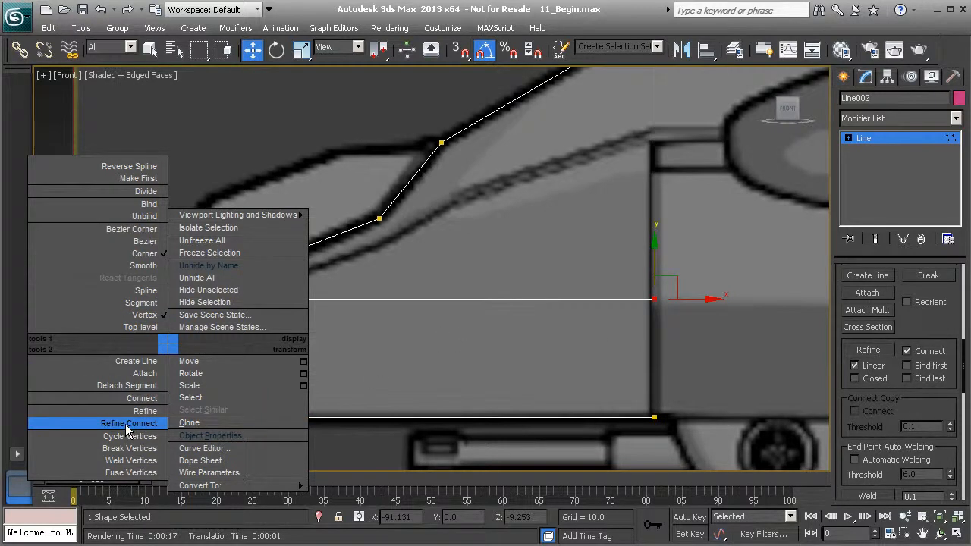
{"action": "left_click", "coordinate": [907, 351]}
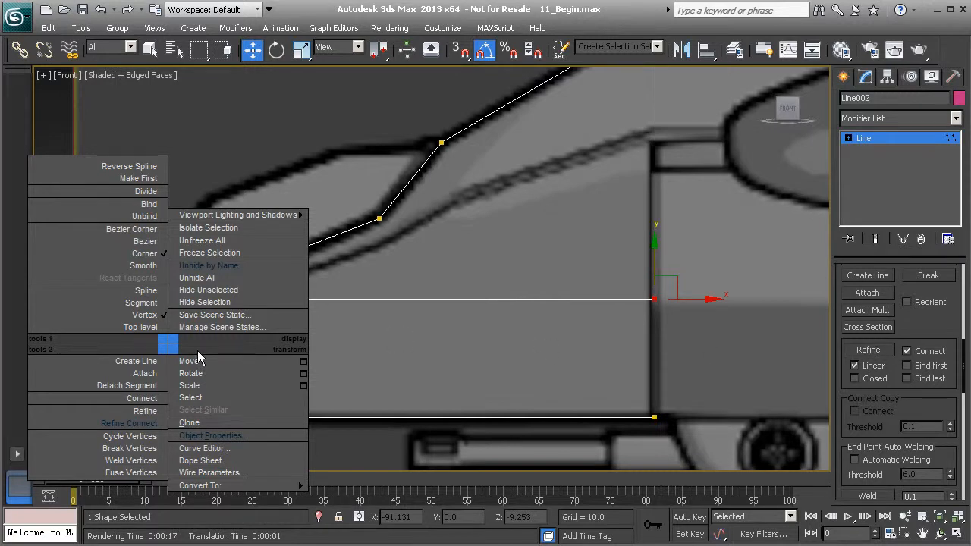
{"action": "left_click", "coordinate": [129, 423]}
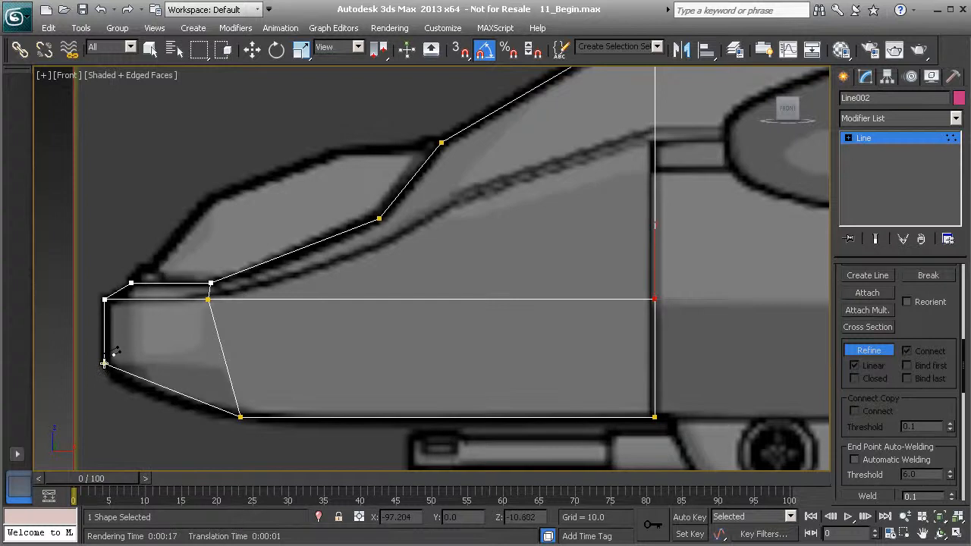
{"action": "left_click", "coordinate": [226, 367]}
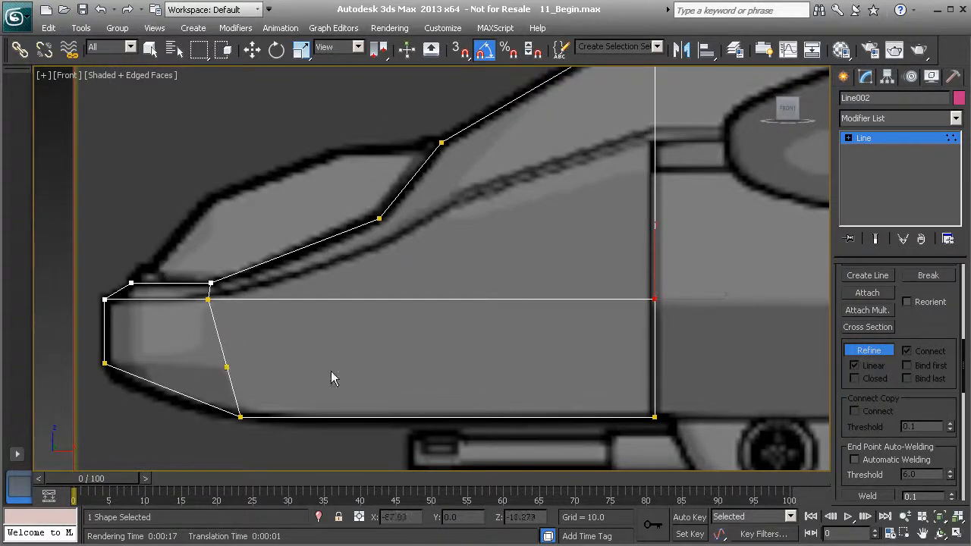
{"action": "left_click", "coordinate": [655, 369]}
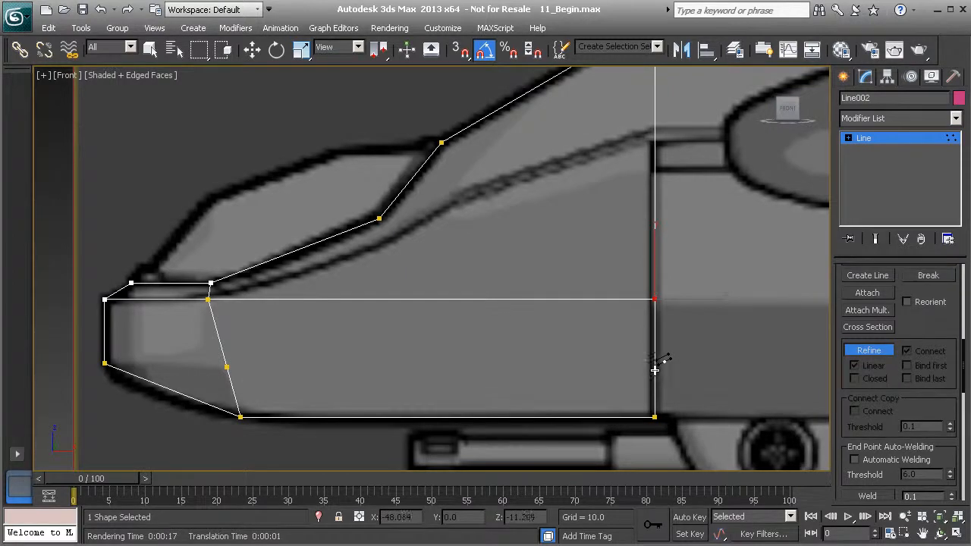
{"action": "right_click", "coordinate": [683, 322]}
Raise the lower line's rear vertex slightly to level it, and move its middle vertex forward beneath the upper crossing
{"action": "key", "text": "w"}
{"action": "left_click", "coordinate": [654, 369]}
{"action": "left_click_drag", "start_coordinate": [655, 338], "coordinate": [655, 335]}
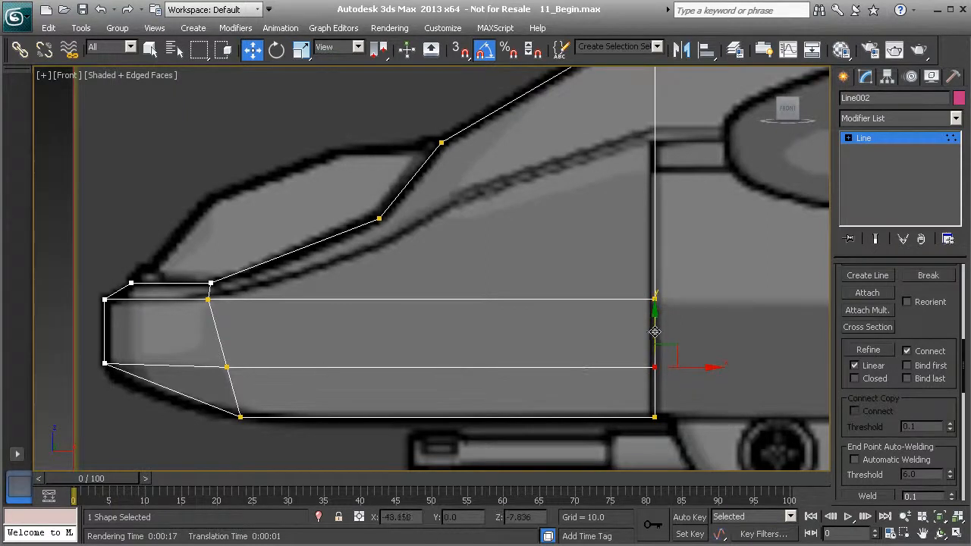
{"action": "left_click", "coordinate": [227, 368]}
{"action": "left_click_drag", "start_coordinate": [267, 368], "coordinate": [250, 367]}
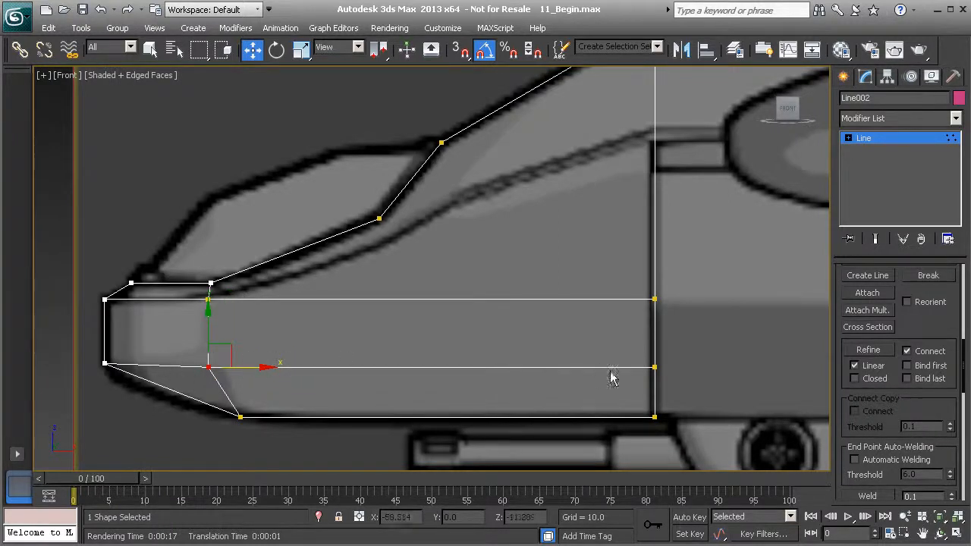
Refine-connect the lower canopy-rear vertex down through both horizontal lines to the underside, adding a vertical divider
{"action": "right_click", "coordinate": [379, 257]}
{"action": "left_click", "coordinate": [372, 332]}
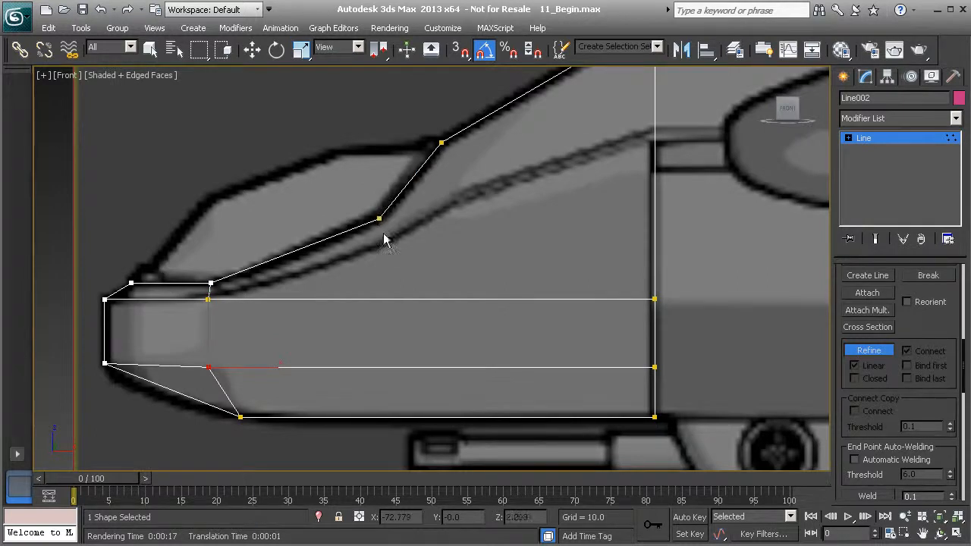
{"action": "left_click", "coordinate": [386, 299]}
{"action": "left_click", "coordinate": [386, 367]}
{"action": "left_click", "coordinate": [386, 416]}
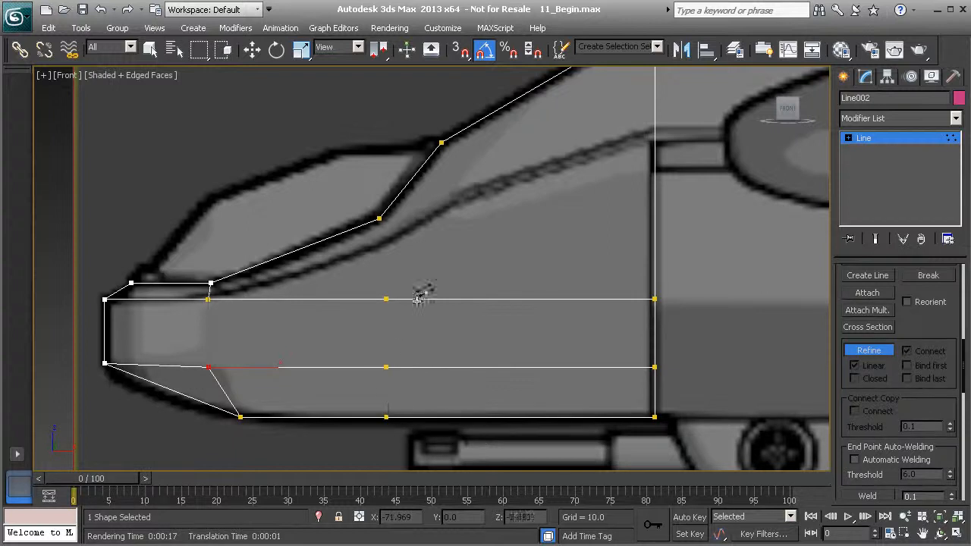
{"action": "right_click", "coordinate": [420, 300]}
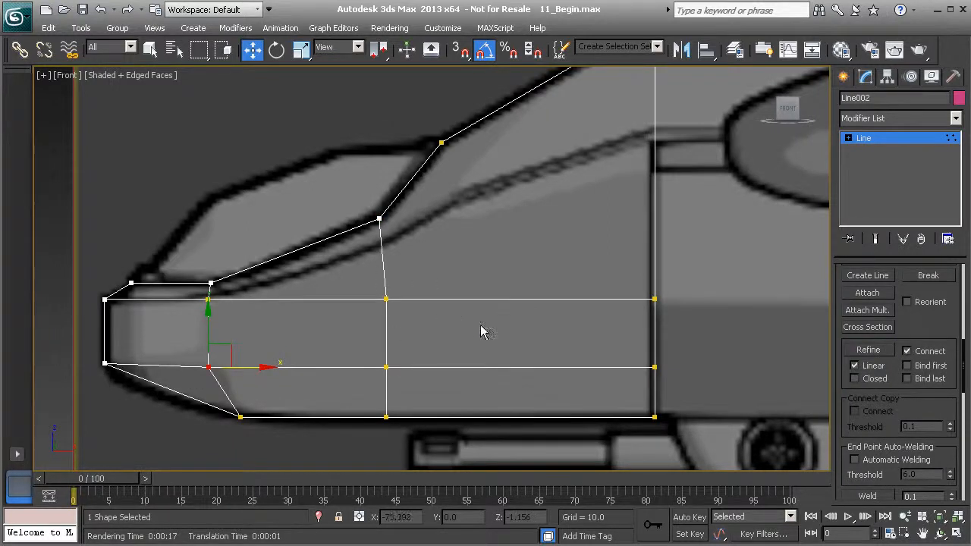
Refine-connect the upper canopy-rear vertex down through both horizontal lines to the underside, forming a second vertical divider farther back
{"action": "middle_click_drag", "start_coordinate": [477, 241], "coordinate": [439, 253]}
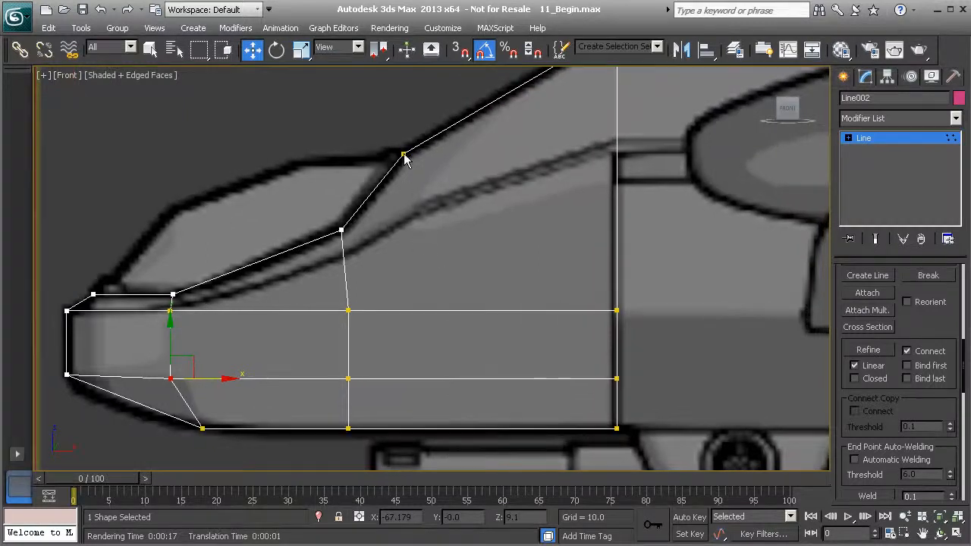
{"action": "right_click", "coordinate": [444, 250]}
{"action": "left_click", "coordinate": [420, 323]}
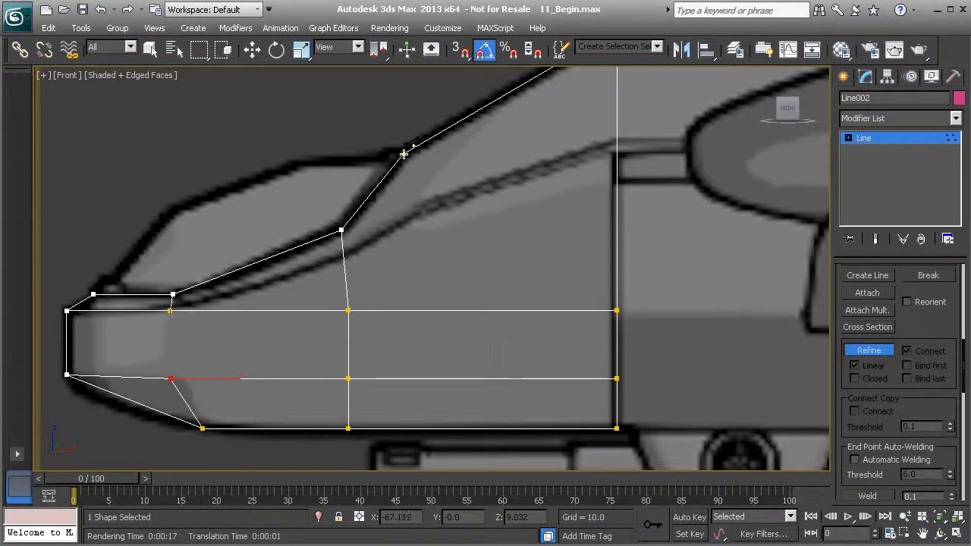
{"action": "left_click", "coordinate": [448, 311]}
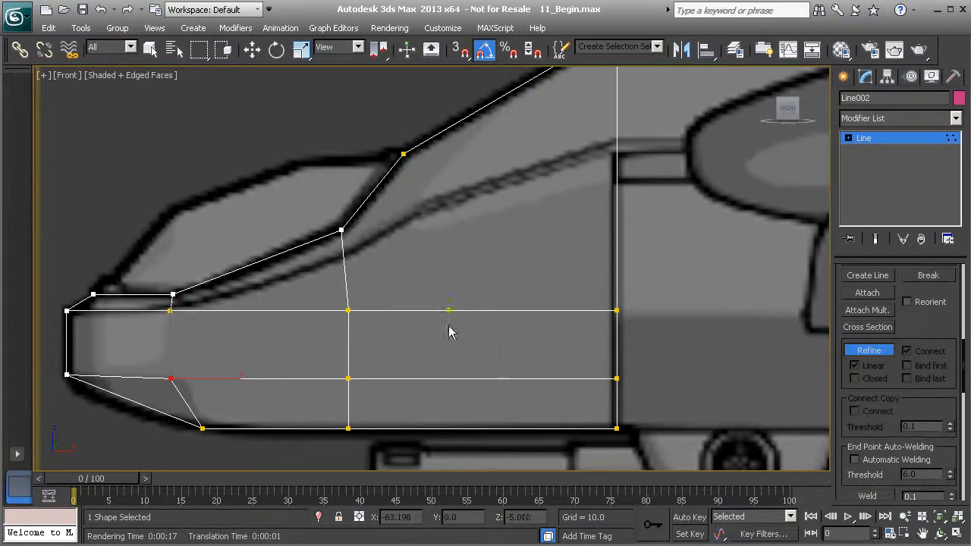
{"action": "left_click", "coordinate": [448, 378]}
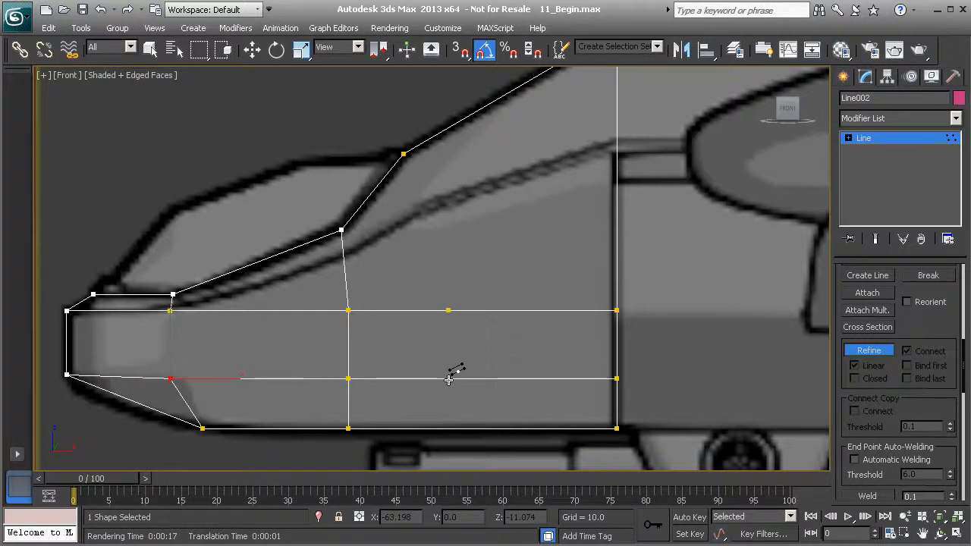
{"action": "left_click", "coordinate": [449, 429]}
{"action": "right_click", "coordinate": [479, 353]}
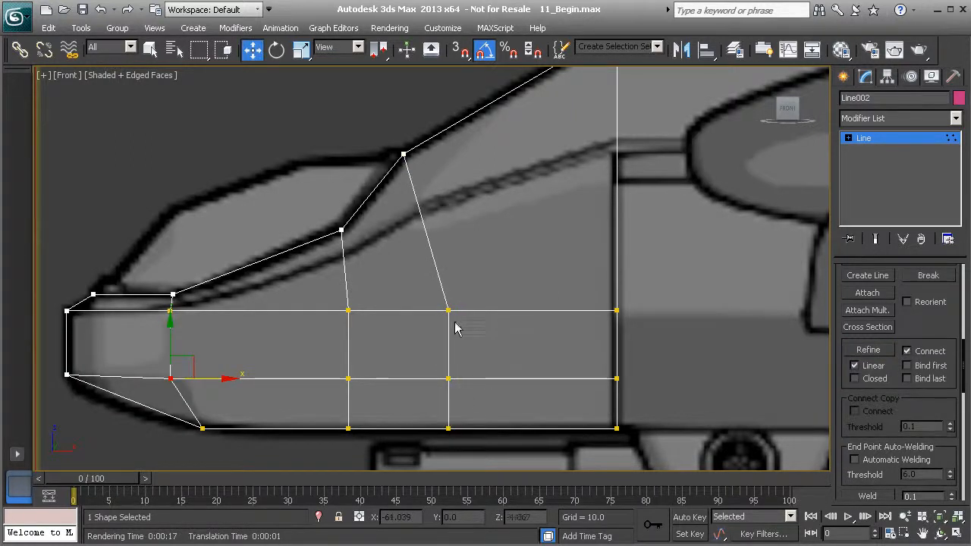
{"action": "scroll", "coordinate": [383, 238], "scroll_direction": "down", "scroll_amount": 4}
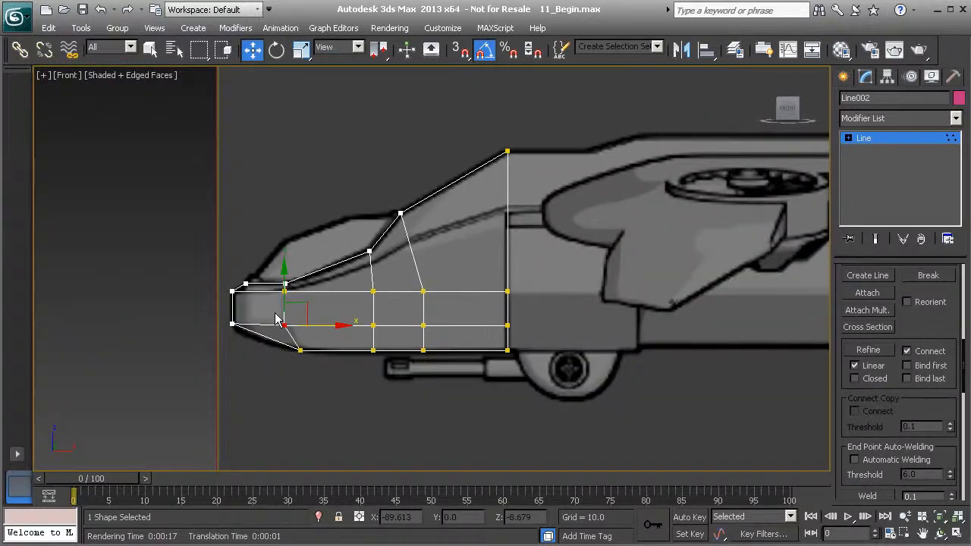
{"action": "scroll", "coordinate": [383, 219], "scroll_direction": "up", "scroll_amount": 2}
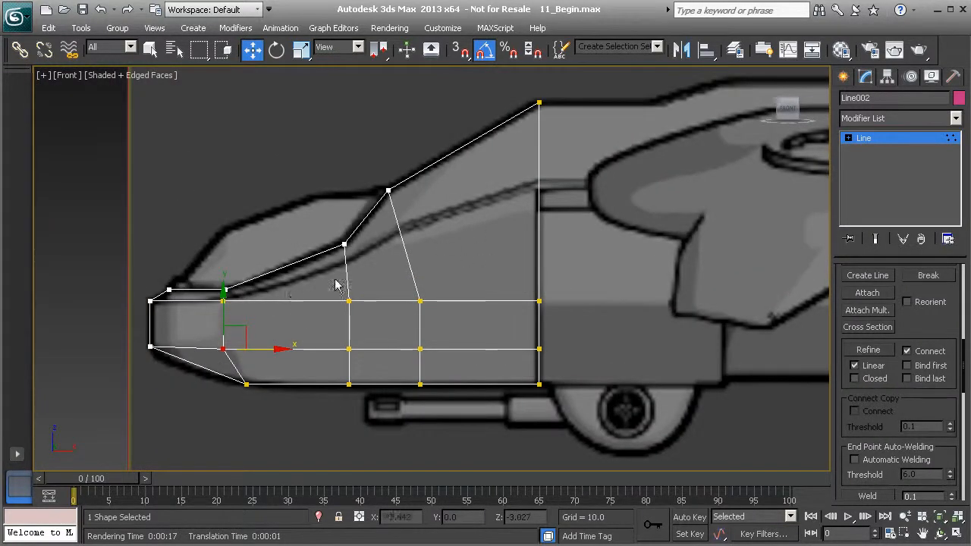
{"action": "scroll", "coordinate": [338, 309], "scroll_direction": "up", "scroll_amount": 3}
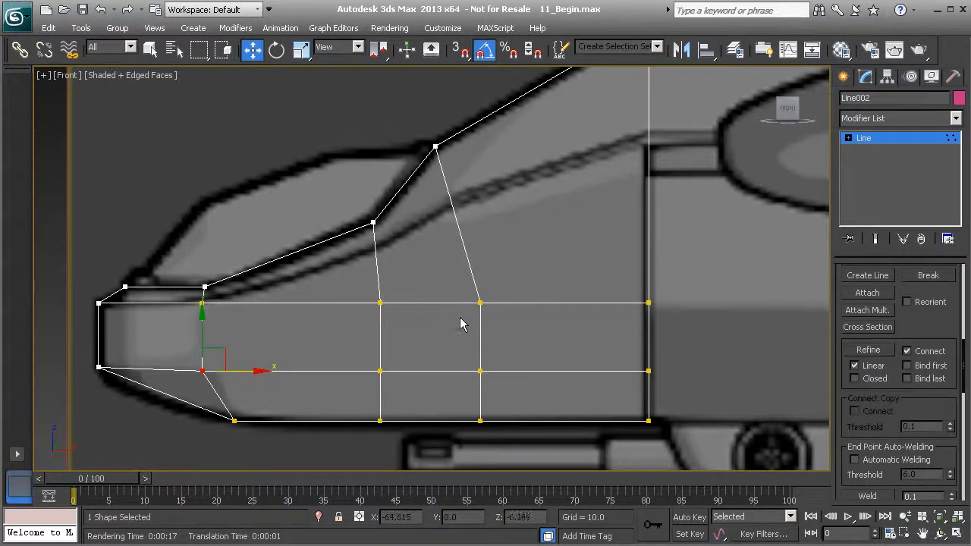
{"action": "middle_click_drag", "start_coordinate": [236, 338], "coordinate": [253, 312]}
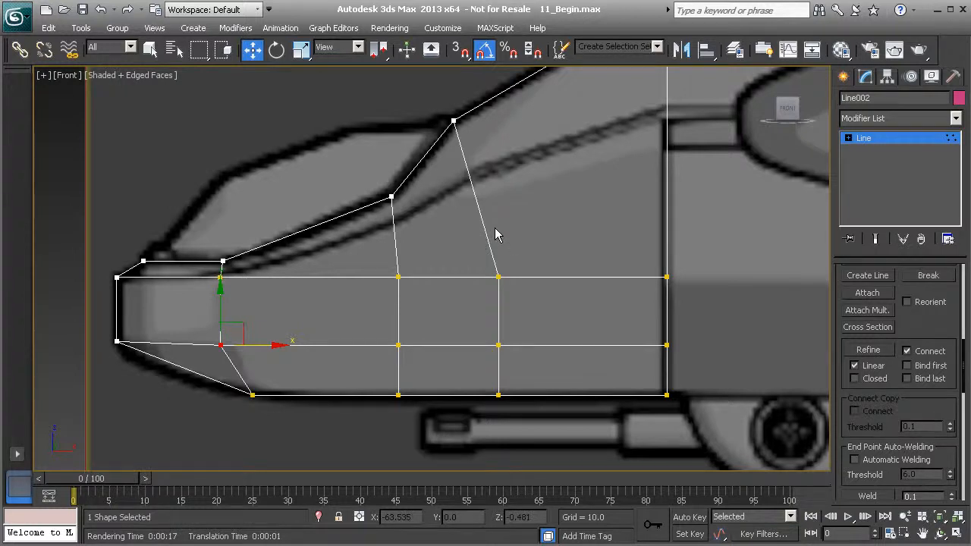
{"action": "scroll", "coordinate": [494, 235], "scroll_direction": "down", "scroll_amount": 5}
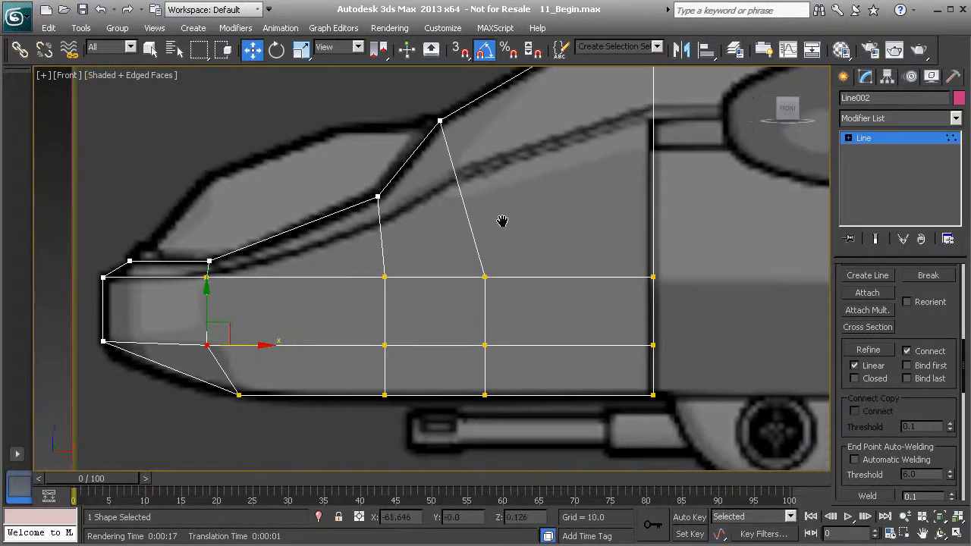
{"action": "scroll", "coordinate": [429, 292], "scroll_direction": "up", "scroll_amount": 2}
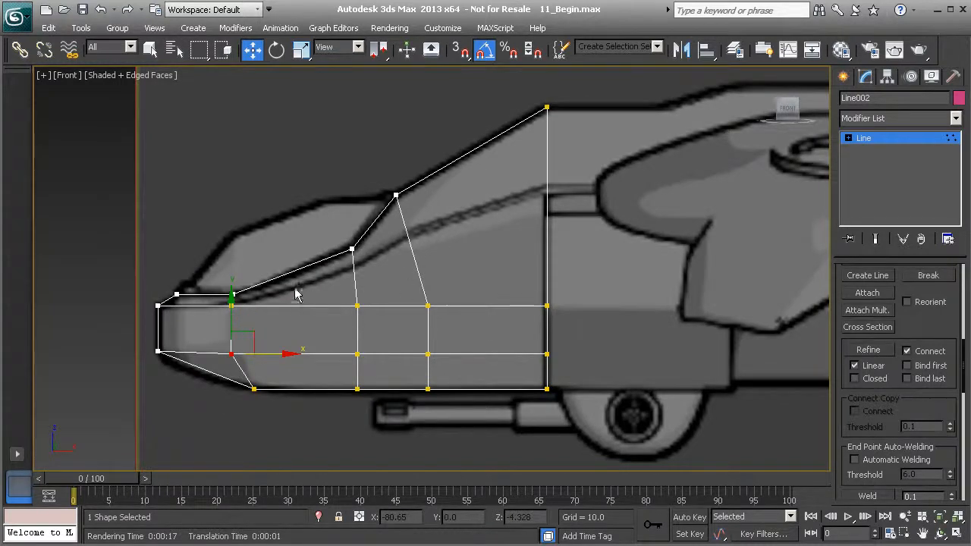
Select all vertices of both horizontal lines behind the nose tip and move them outward until the rear end meets the top-view fuselage outline
{"action": "key", "text": "p"}
{"action": "middle_click_drag", "start_coordinate": [306, 285], "coordinate": [379, 339], "text": "alt"}
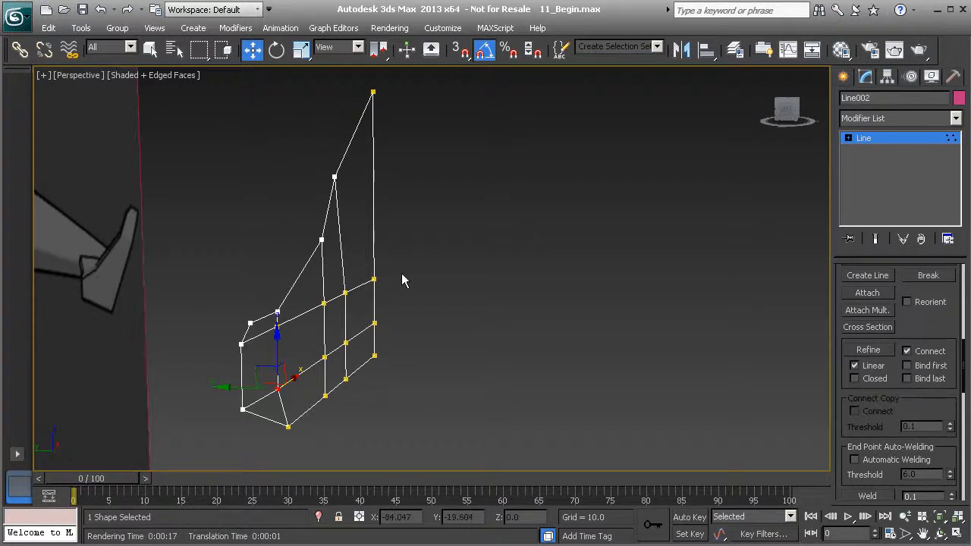
{"action": "middle_click_drag", "start_coordinate": [415, 285], "coordinate": [384, 234], "text": "alt"}
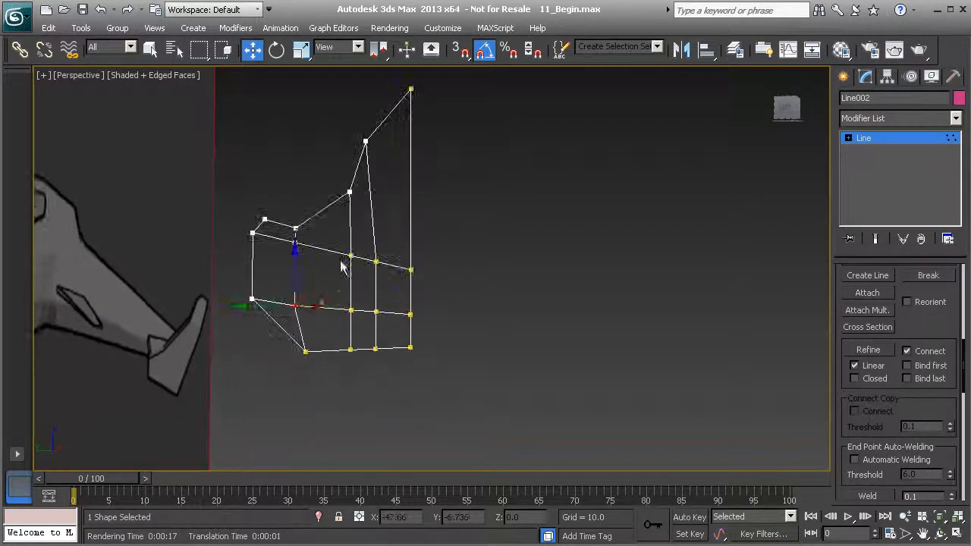
{"action": "left_click_drag", "start_coordinate": [282, 235], "coordinate": [437, 283]}
{"action": "left_click_drag", "start_coordinate": [287, 281], "coordinate": [434, 331]}
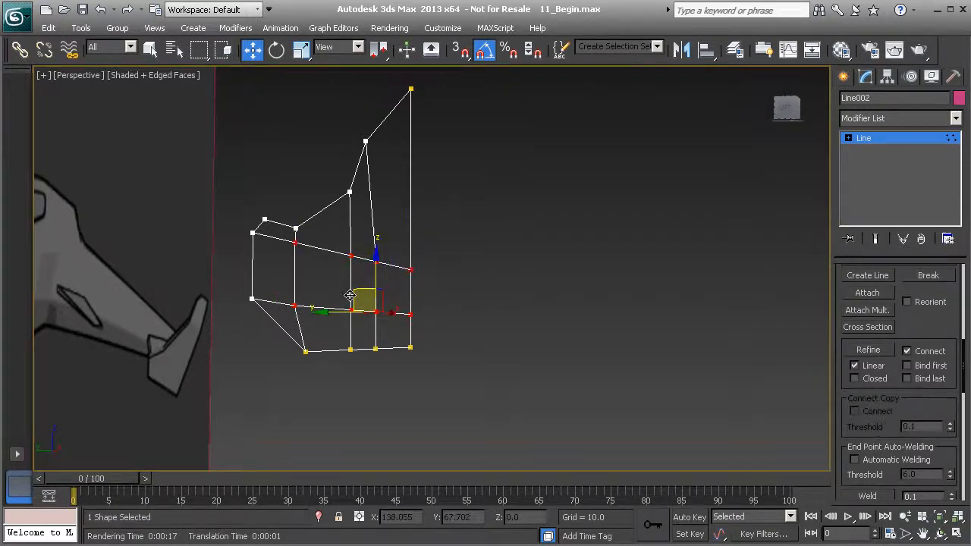
{"action": "key", "text": "t"}
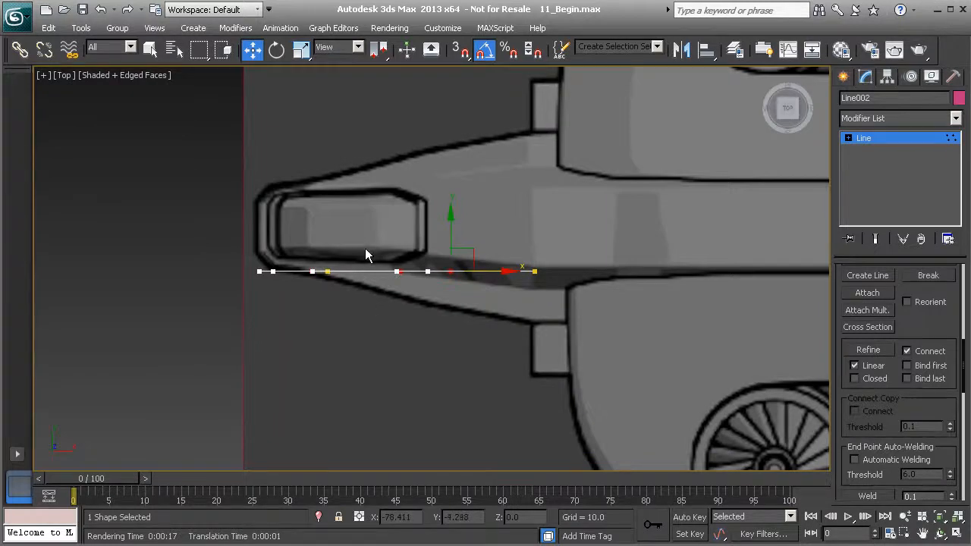
{"action": "scroll", "coordinate": [429, 262], "scroll_direction": "up", "scroll_amount": 5}
{"action": "left_click_drag", "start_coordinate": [485, 232], "coordinate": [474, 303]}
{"action": "middle_click_drag", "start_coordinate": [475, 303], "coordinate": [402, 267]}
{"action": "left_click_drag", "start_coordinate": [411, 239], "coordinate": [409, 311]}
In the Top view, move the vertex pairs of the three forward dividers one by one inward onto the fuselage's side outline
{"action": "middle_click_drag", "start_coordinate": [374, 321], "coordinate": [400, 298]}
{"action": "left_click_drag", "start_coordinate": [400, 297], "coordinate": [497, 358]}
{"action": "left_click_drag", "start_coordinate": [455, 294], "coordinate": [455, 253]}
{"action": "left_click_drag", "start_coordinate": [281, 295], "coordinate": [341, 346]}
{"action": "left_click_drag", "start_coordinate": [314, 290], "coordinate": [317, 215]}
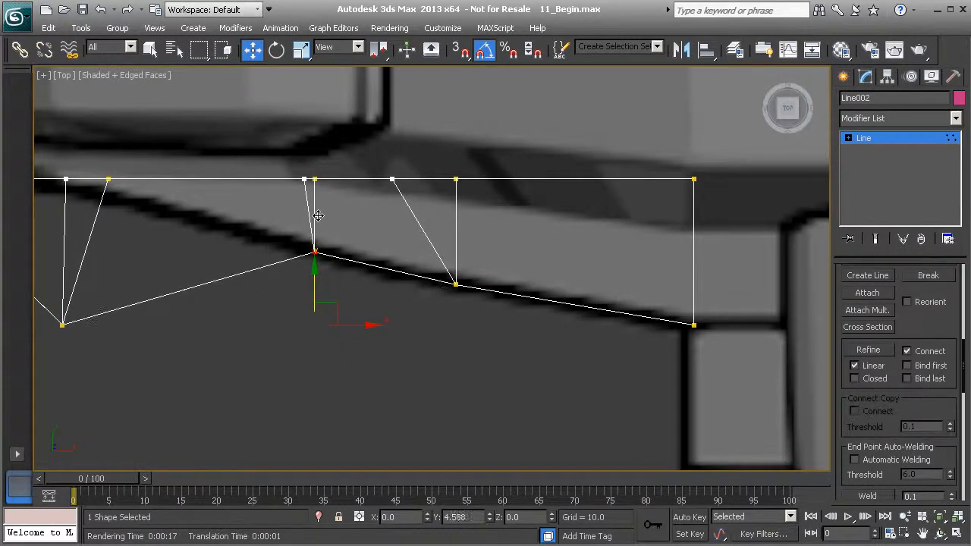
{"action": "middle_click_drag", "start_coordinate": [154, 225], "coordinate": [363, 239]}
{"action": "left_click_drag", "start_coordinate": [251, 305], "coordinate": [317, 368]}
{"action": "left_click_drag", "start_coordinate": [270, 304], "coordinate": [285, 169]}
Select the nose-tip vertices and move them about 2.9 units inward along Y to the reference's nose corner
{"action": "middle_click_drag", "start_coordinate": [127, 192], "coordinate": [176, 226]}
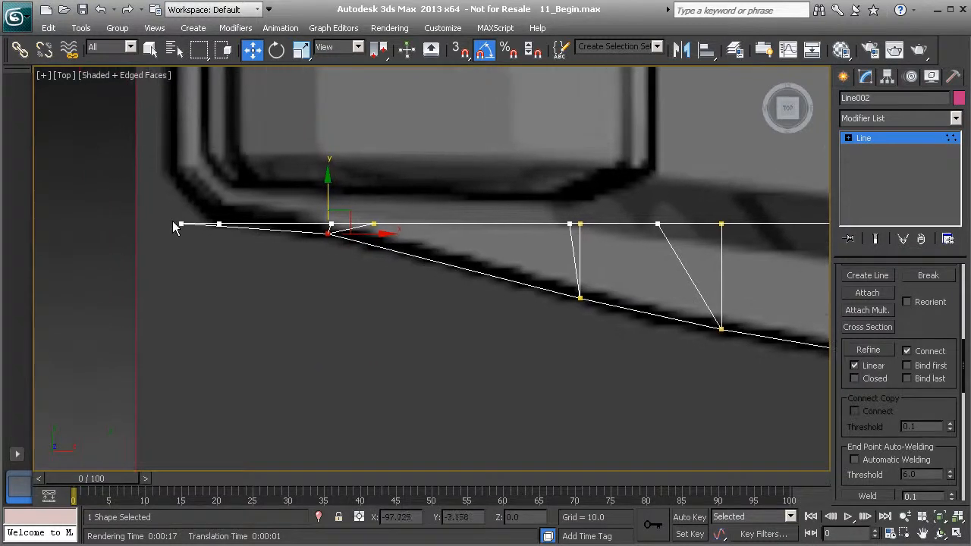
{"action": "scroll", "coordinate": [176, 226], "scroll_direction": "up", "scroll_amount": 2}
{"action": "middle_click_drag", "start_coordinate": [98, 190], "coordinate": [144, 221]}
{"action": "left_click_drag", "start_coordinate": [113, 205], "coordinate": [156, 242]}
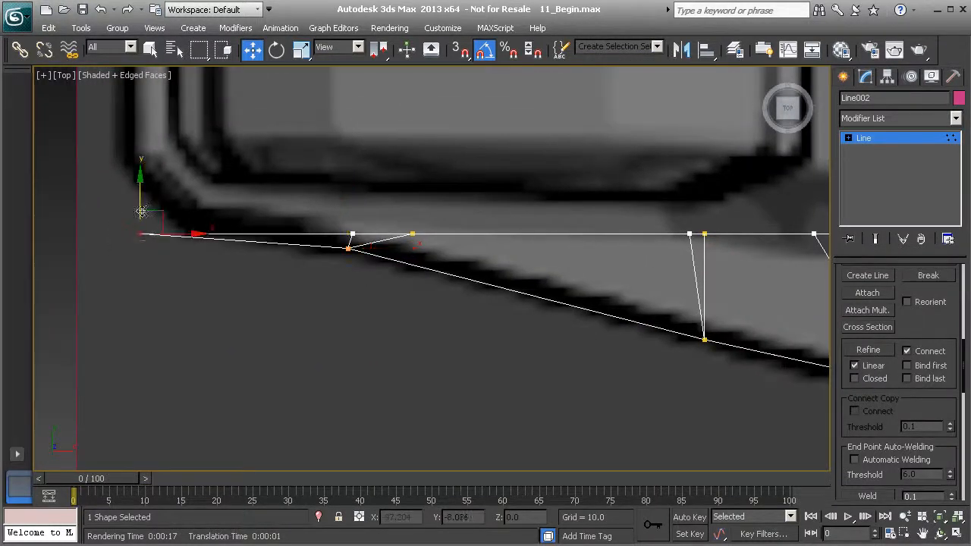
{"action": "left_click_drag", "start_coordinate": [139, 203], "coordinate": [141, 137]}
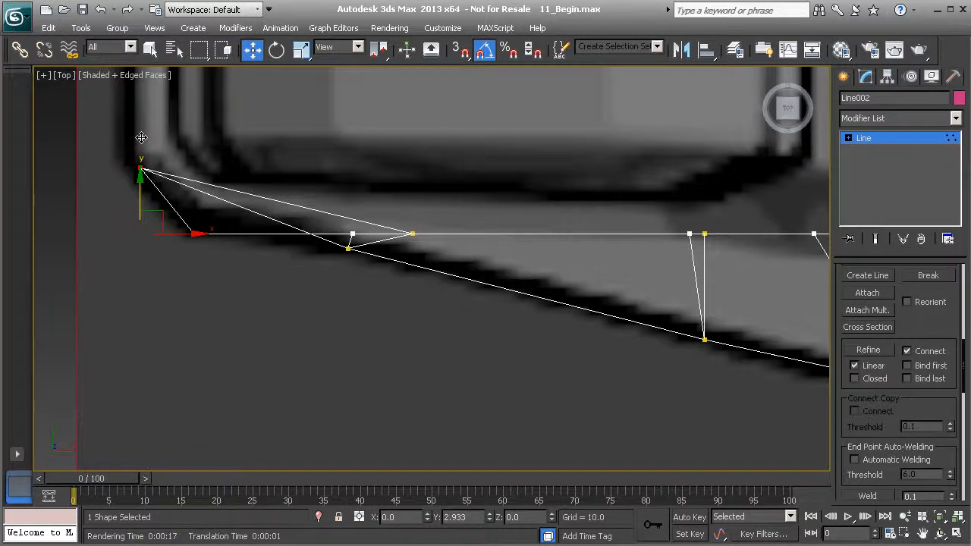
In the Perspective view, select the upper nose vertex just behind the tip and move it inward along Y to narrow the nose
{"action": "key", "text": "p"}
{"action": "middle_click_drag", "start_coordinate": [156, 190], "coordinate": [264, 165], "text": "alt"}
{"action": "left_click", "coordinate": [260, 184]}
{"action": "left_click_drag", "start_coordinate": [264, 166], "coordinate": [201, 191]}
{"action": "mouse_move", "coordinate": [201, 191]}
{"action": "middle_mouse_down", "text": "alt"}
{"action": "mouse_move", "coordinate": [191, 176]}
{"action": "mouse_move", "coordinate": [182, 190]}
{"action": "middle_mouse_up", "text": "alt"}
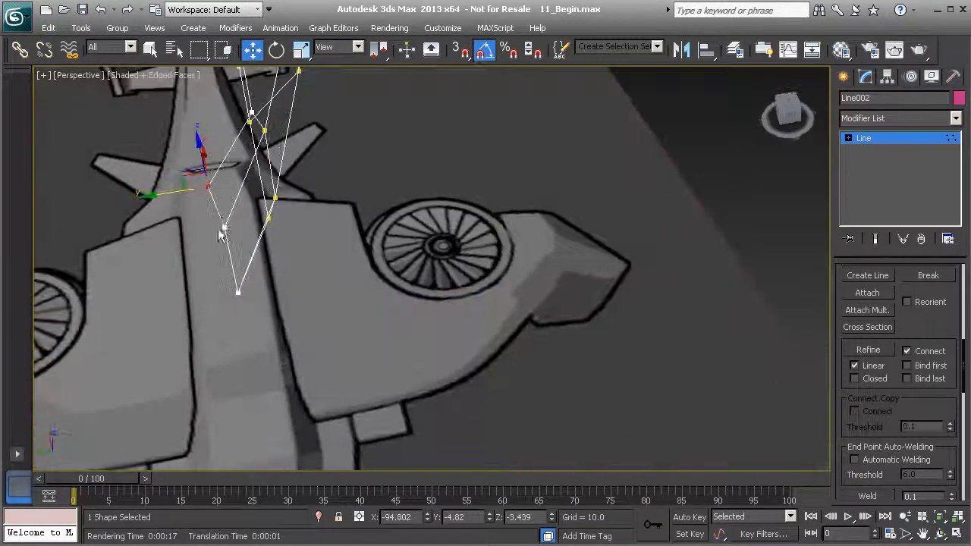
{"action": "middle_click_drag", "start_coordinate": [260, 190], "coordinate": [343, 293], "text": "alt"}
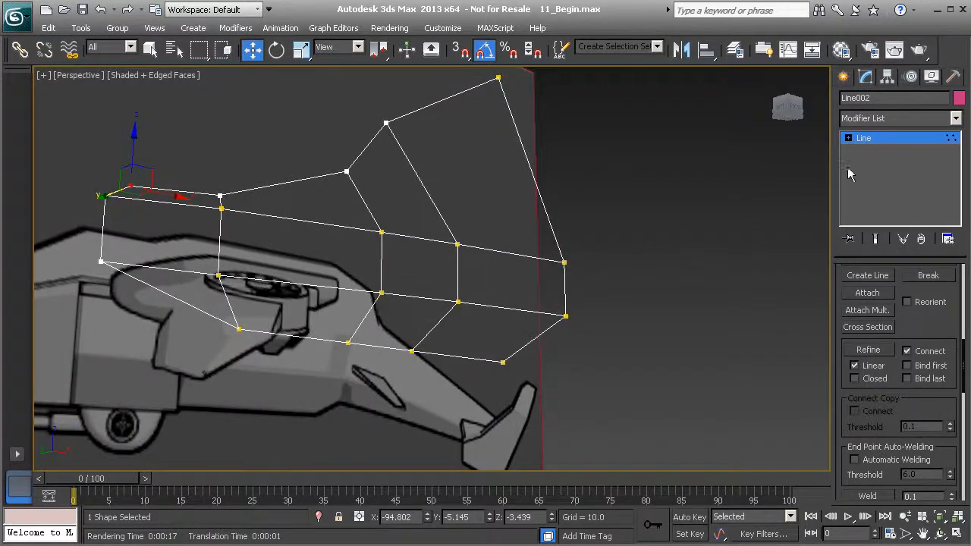
Expand the line's sub-object levels in the modifier stack and leave its vertex level
{"action": "scroll", "coordinate": [923, 313], "scroll_direction": "up", "scroll_amount": 5}
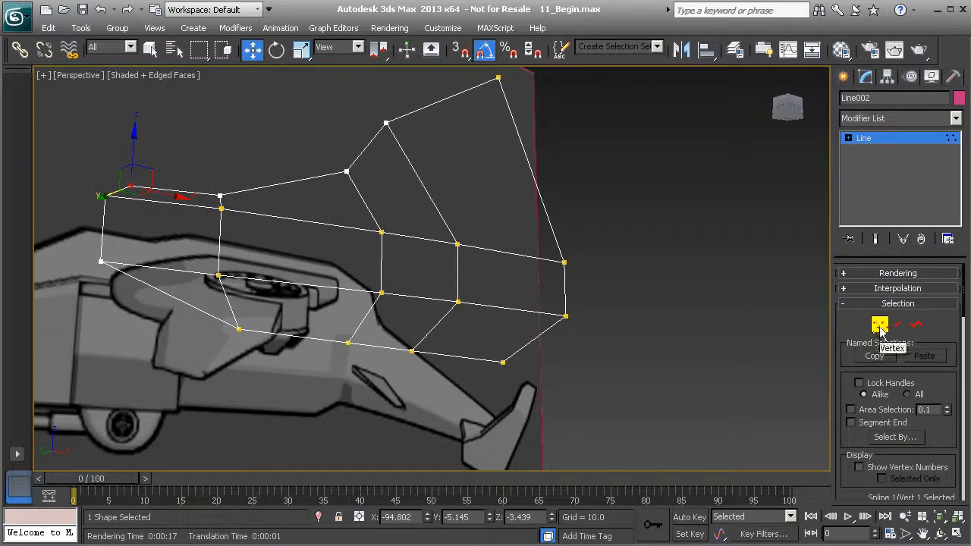
{"action": "left_click", "coordinate": [879, 326]}
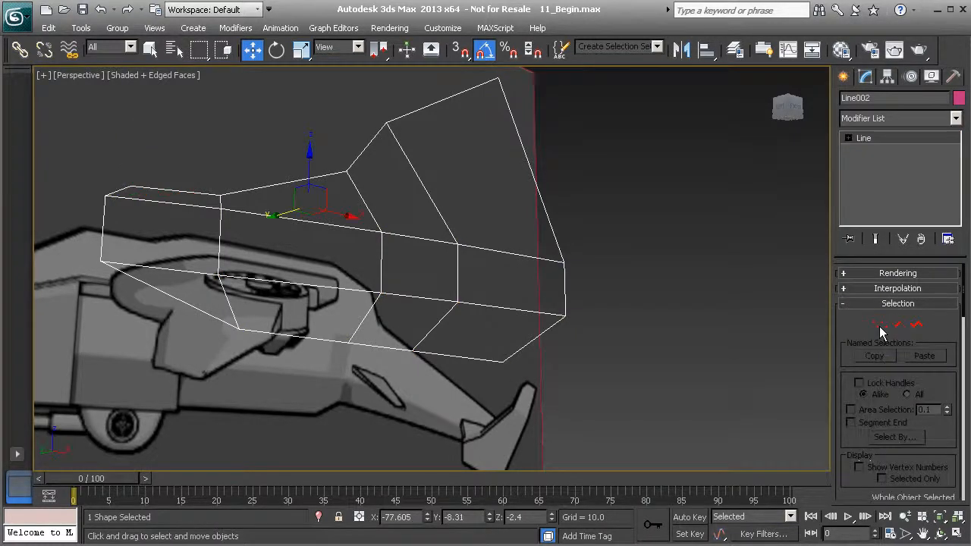
{"action": "left_click", "coordinate": [879, 326]}
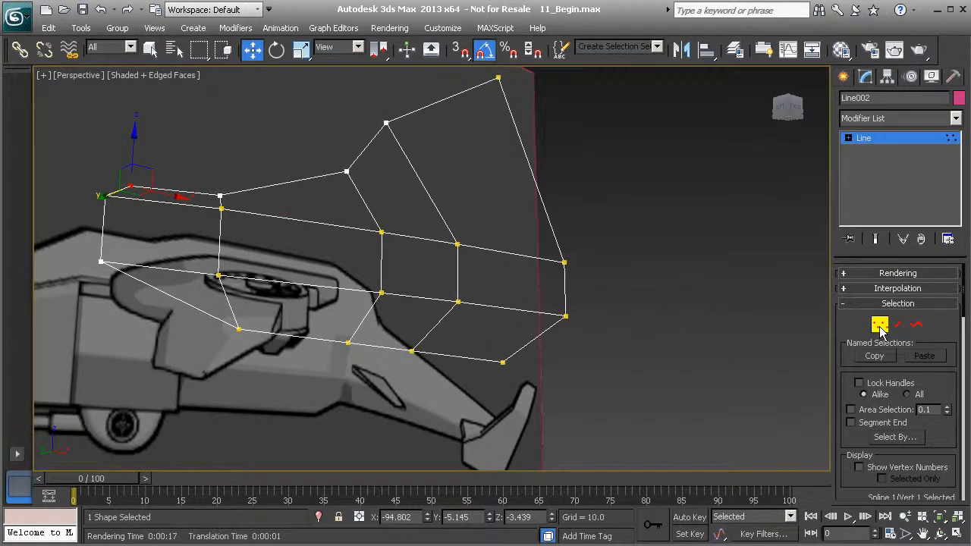
{"action": "left_click", "coordinate": [885, 144]}
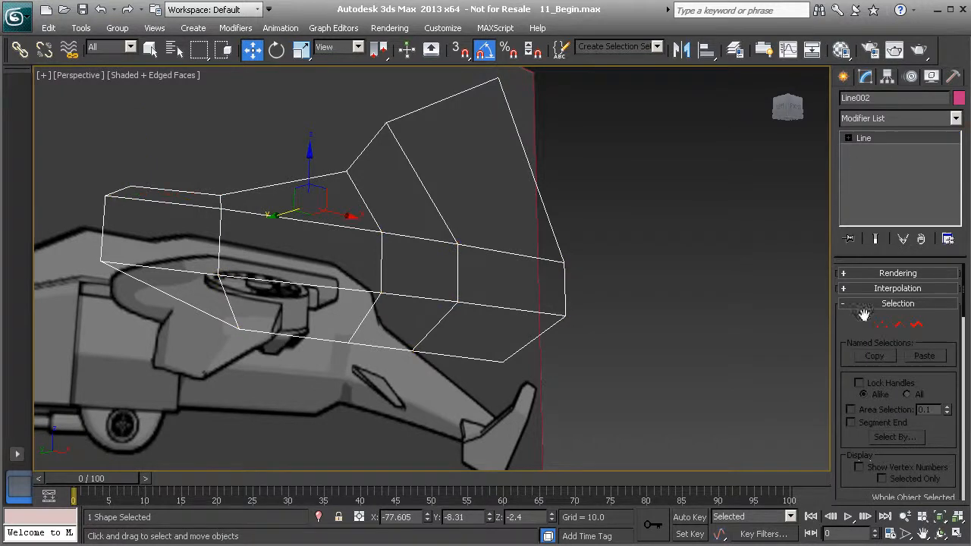
{"action": "left_click", "coordinate": [878, 324]}
{"action": "left_click", "coordinate": [848, 138]}
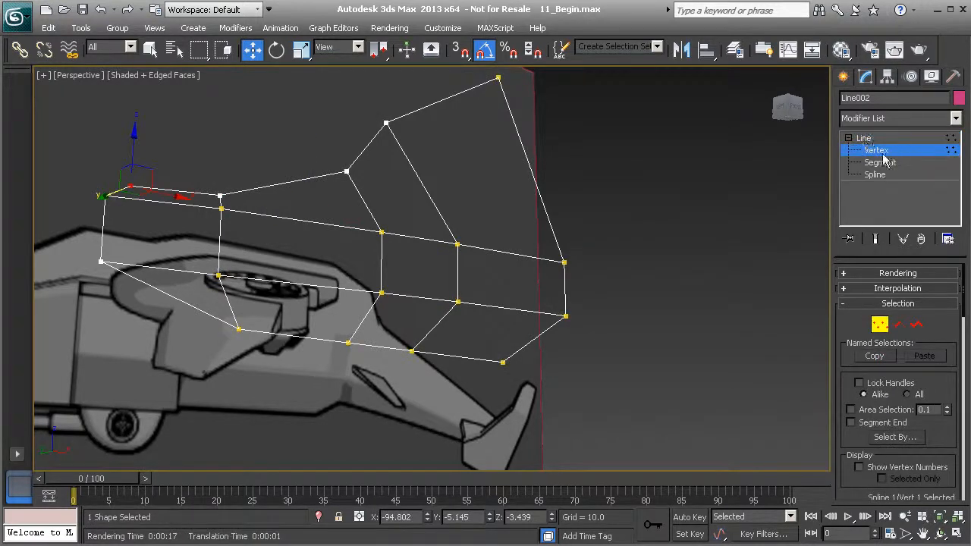
{"action": "left_click", "coordinate": [876, 151]}
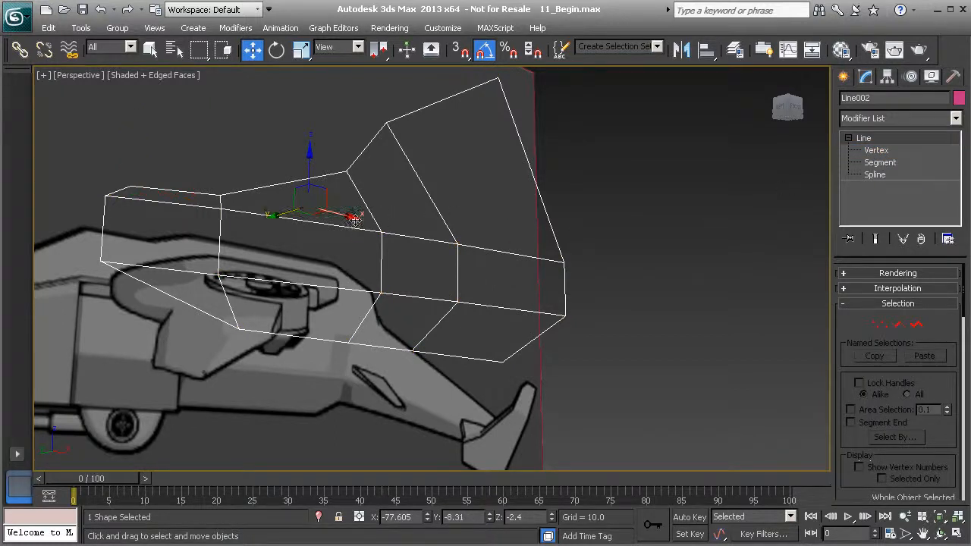
Unhide all objects and examine the line cage beside the original side-view outline
{"action": "right_click", "coordinate": [590, 206]}
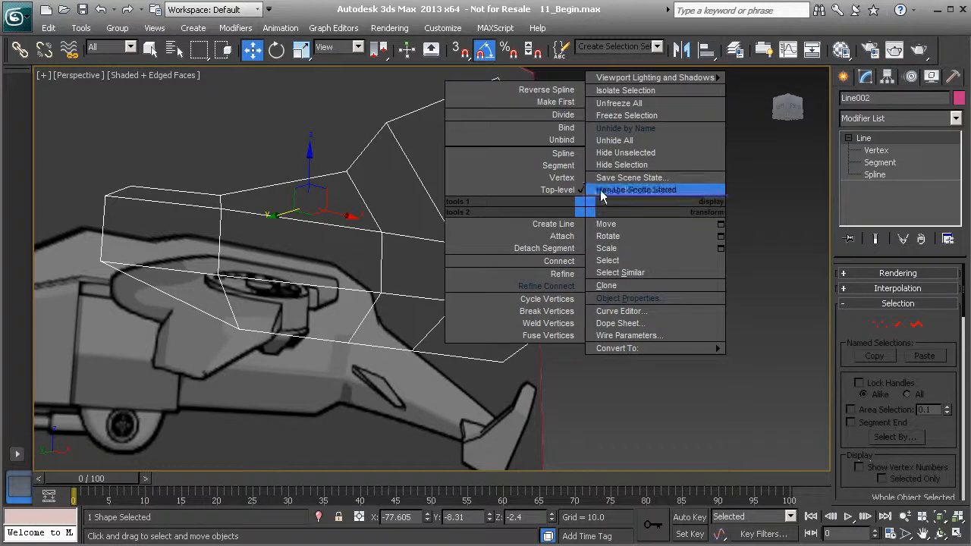
{"action": "left_click", "coordinate": [613, 141]}
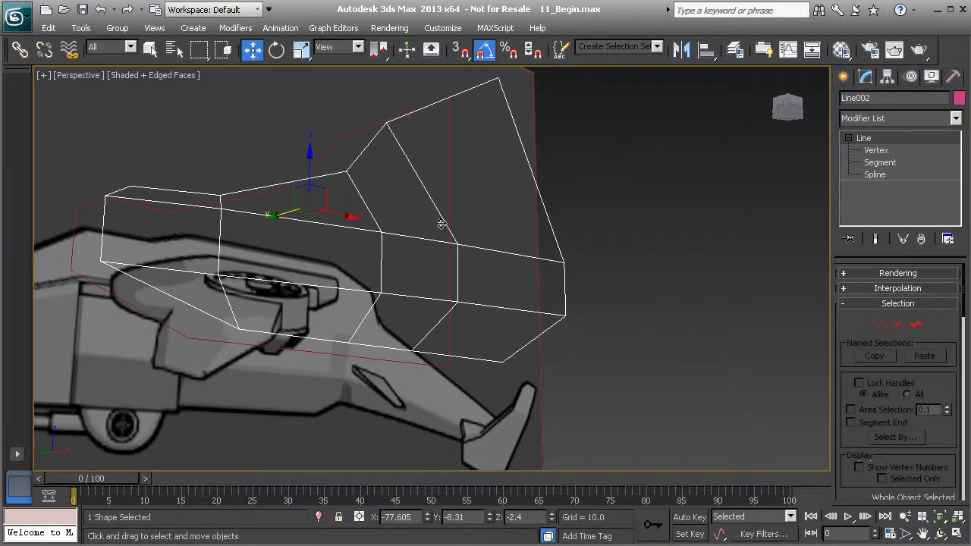
{"action": "middle_click_drag", "start_coordinate": [375, 220], "coordinate": [464, 193], "text": "alt"}
{"action": "left_click", "coordinate": [553, 200]}
{"action": "middle_click_drag", "start_coordinate": [553, 200], "coordinate": [520, 226], "text": "alt"}
{"action": "left_click", "coordinate": [449, 250]}
{"action": "key", "text": "z"}
{"action": "left_click", "coordinate": [520, 229]}
Apply a Surface modifier to the front fuselage line cage
{"action": "middle_click_drag", "start_coordinate": [552, 298], "coordinate": [494, 334], "text": "alt"}
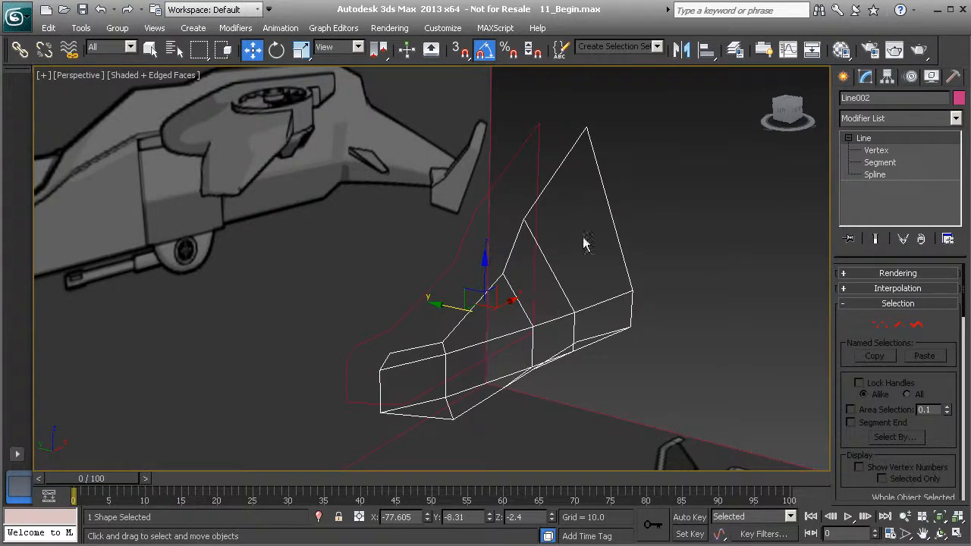
{"action": "middle_click_drag", "start_coordinate": [533, 313], "coordinate": [538, 300], "text": "alt"}
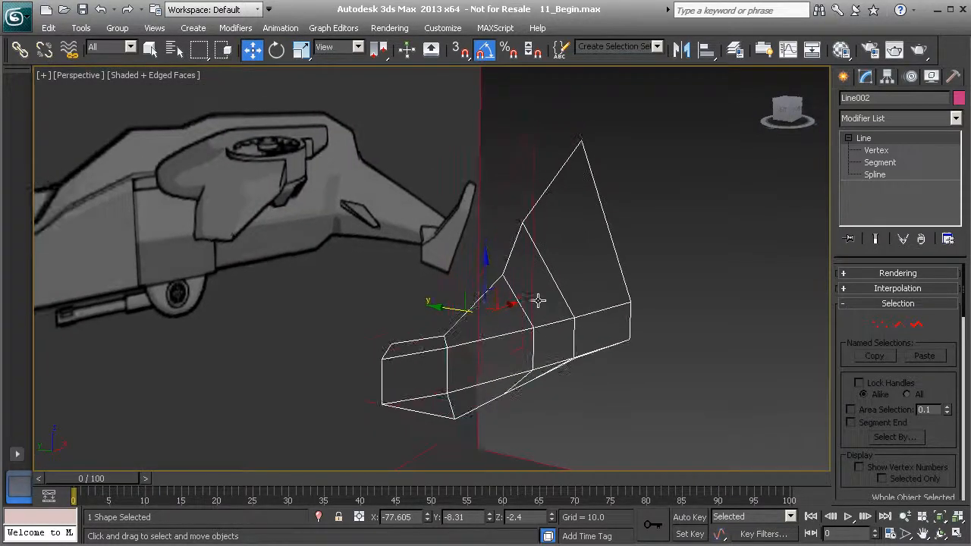
{"action": "left_click", "coordinate": [957, 119]}
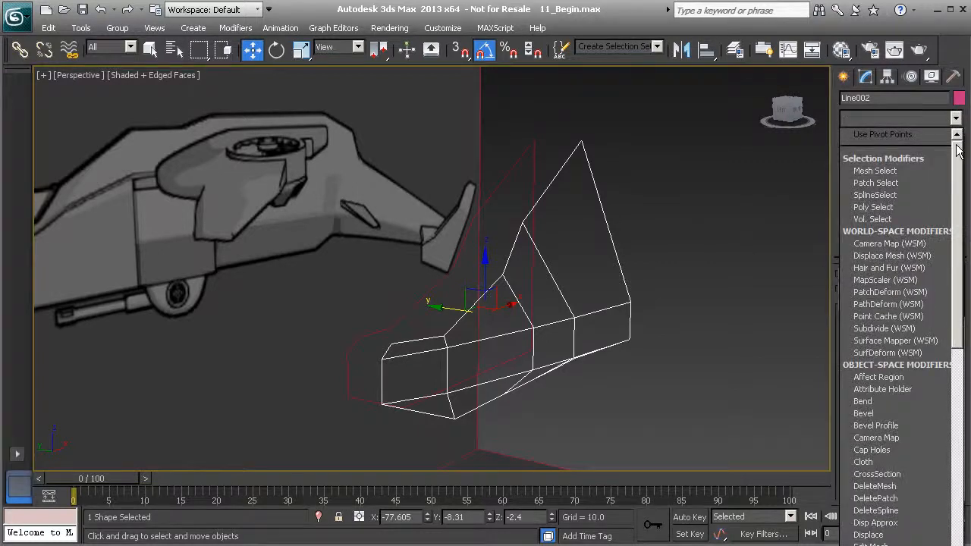
{"action": "left_click_drag", "start_coordinate": [957, 151], "coordinate": [950, 424]}
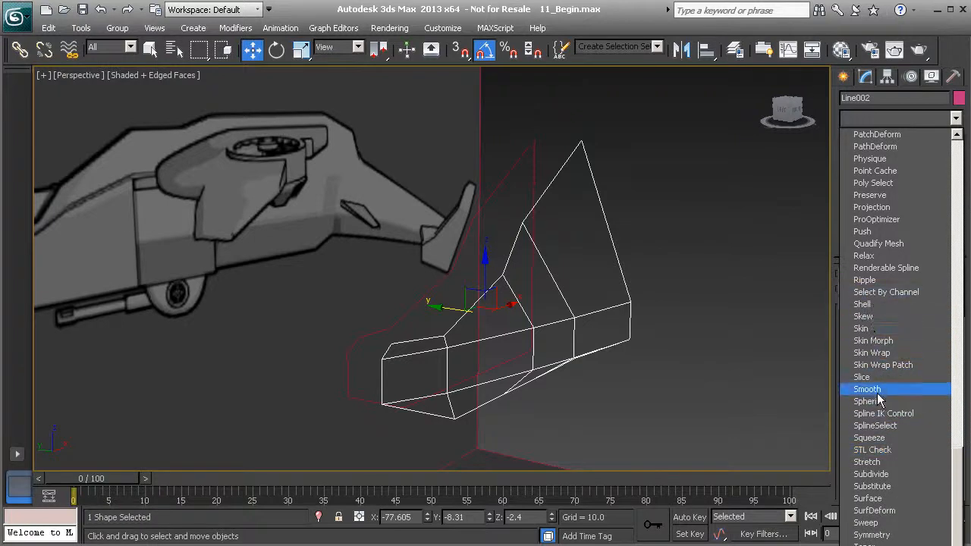
{"action": "left_click", "coordinate": [877, 501]}
Test-render the Perspective view before and after turning on Flip Normals in the fuselage's Surface modifier
{"action": "middle_click_drag", "start_coordinate": [509, 354], "coordinate": [418, 329], "text": "alt"}
{"action": "middle_click_drag", "start_coordinate": [540, 302], "coordinate": [509, 338], "text": "alt"}
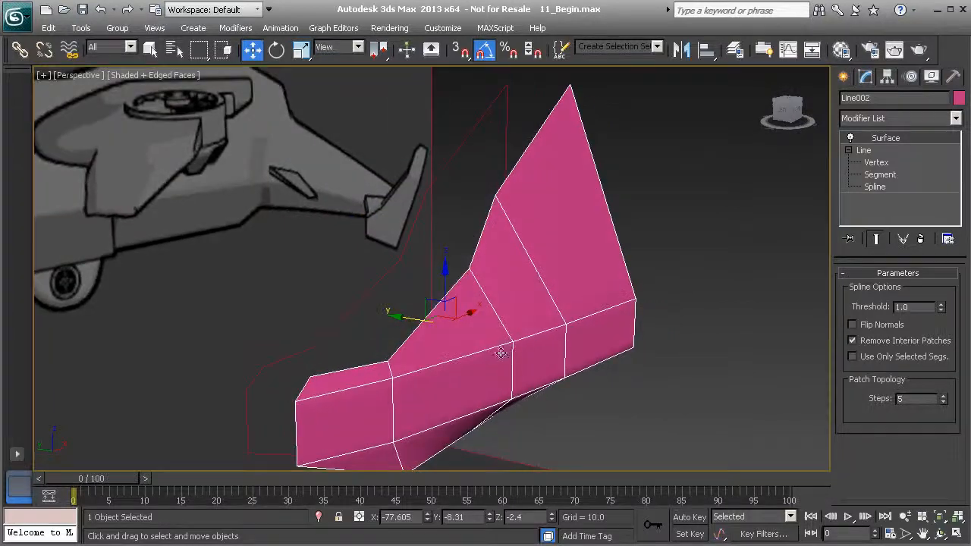
{"action": "left_click", "coordinate": [918, 50]}
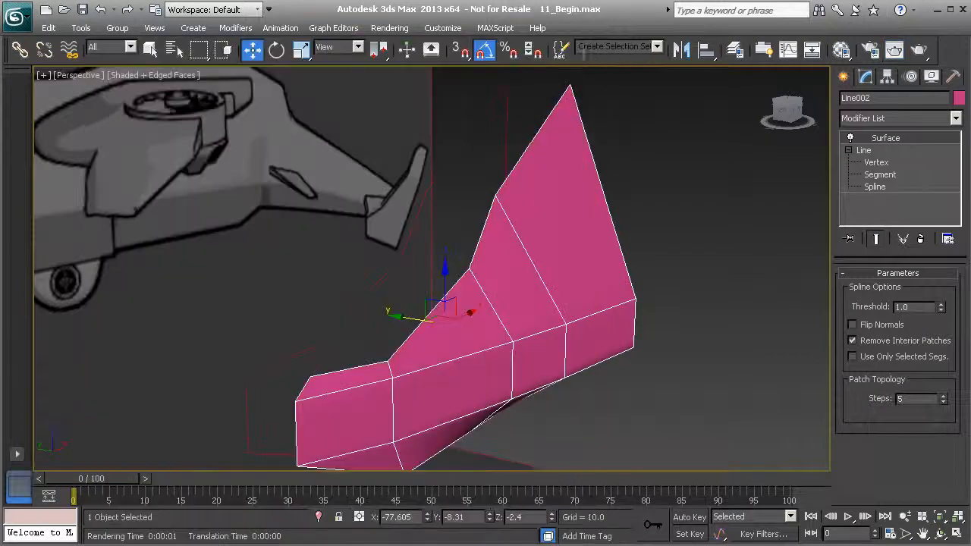
{"action": "left_click", "coordinate": [582, 51]}
{"action": "left_click", "coordinate": [851, 324]}
{"action": "left_click", "coordinate": [925, 57]}
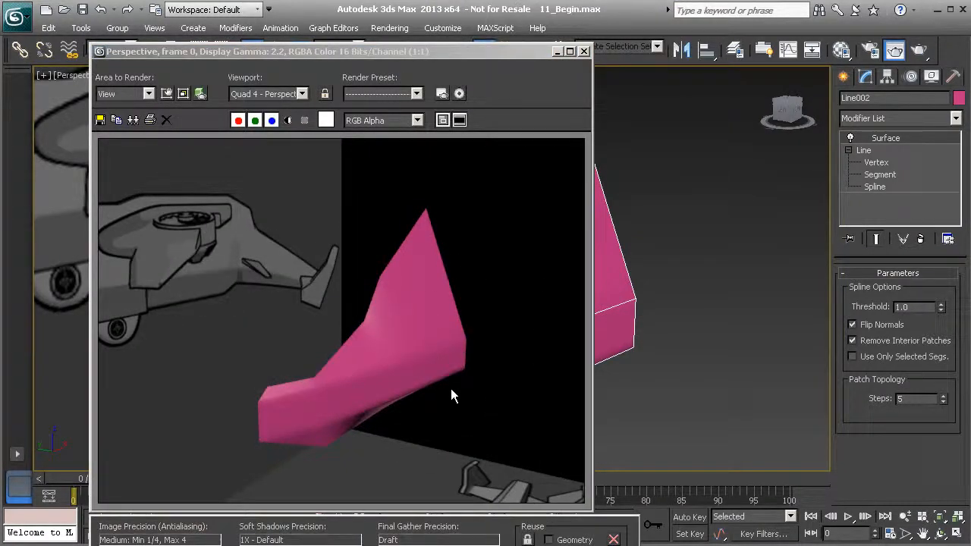
{"action": "left_click", "coordinate": [582, 51]}
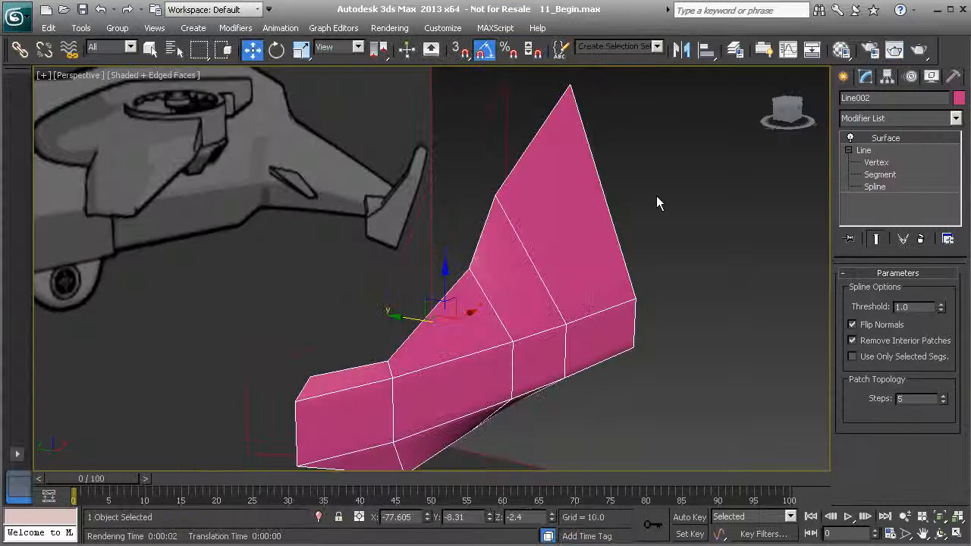
Deselect the surfaced fuselage and examine its shape from several angles in the Perspective view
{"action": "left_click", "coordinate": [630, 229]}
{"action": "middle_click_drag", "start_coordinate": [618, 242], "coordinate": [426, 336], "text": "alt"}
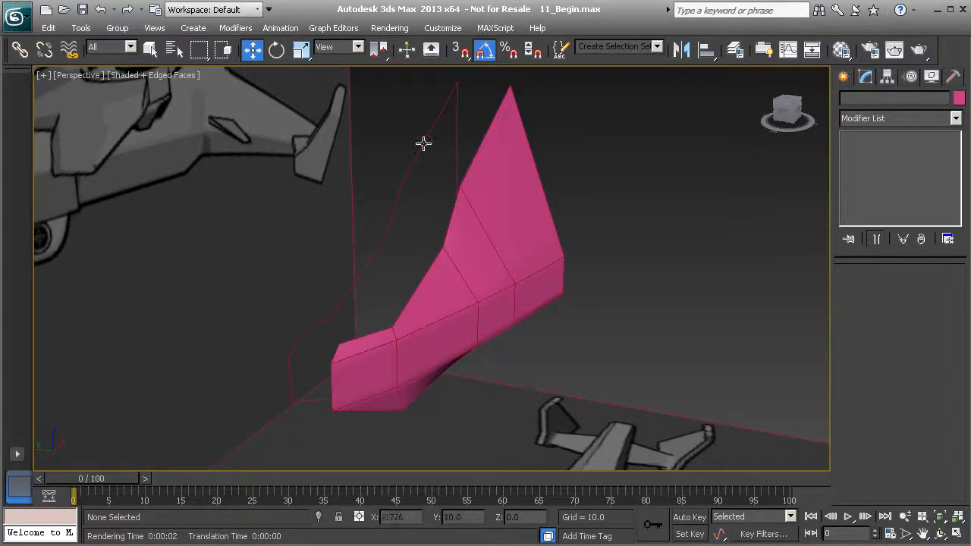
{"action": "middle_click_drag", "start_coordinate": [520, 256], "coordinate": [378, 280], "text": "alt"}
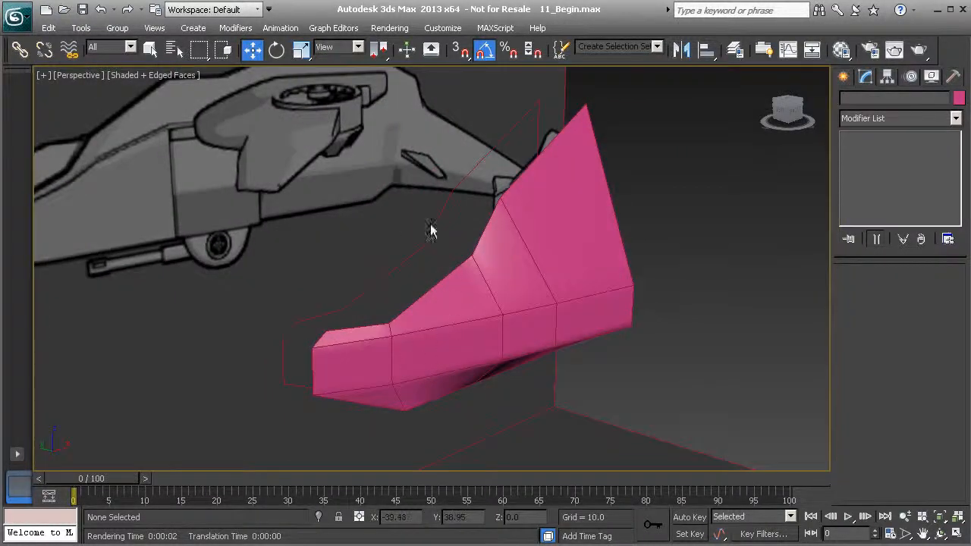